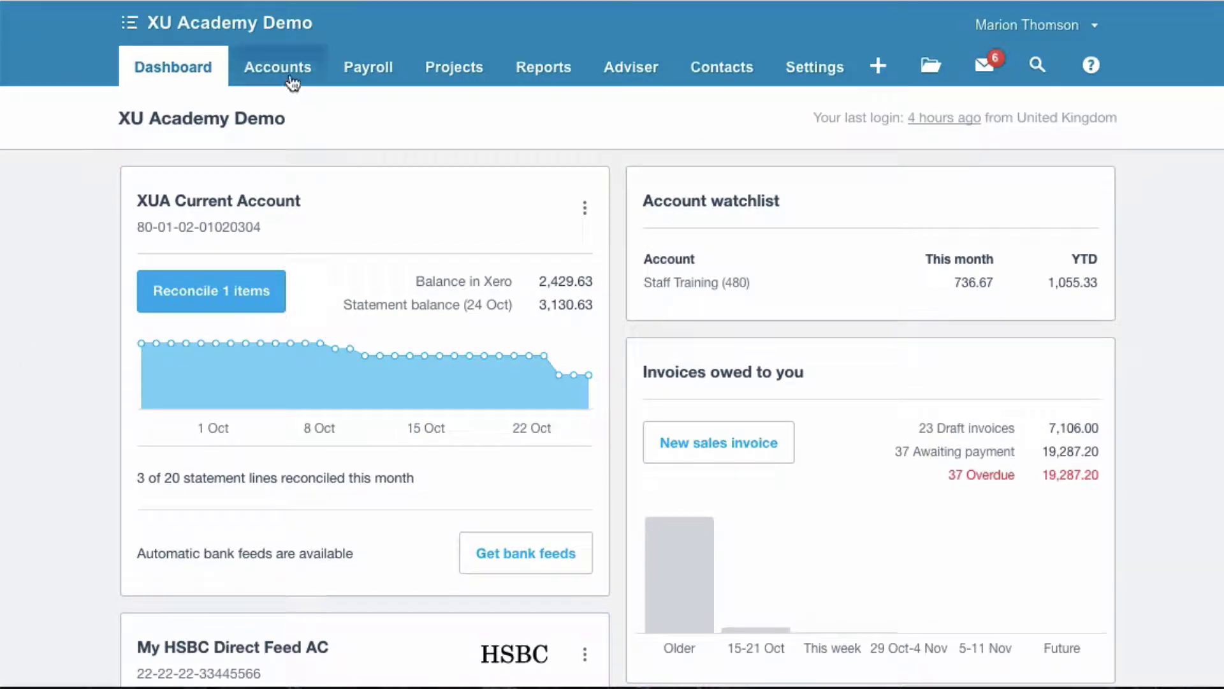
- Download the bills import template file from Xero's Purchases import page
left_click(292, 80)
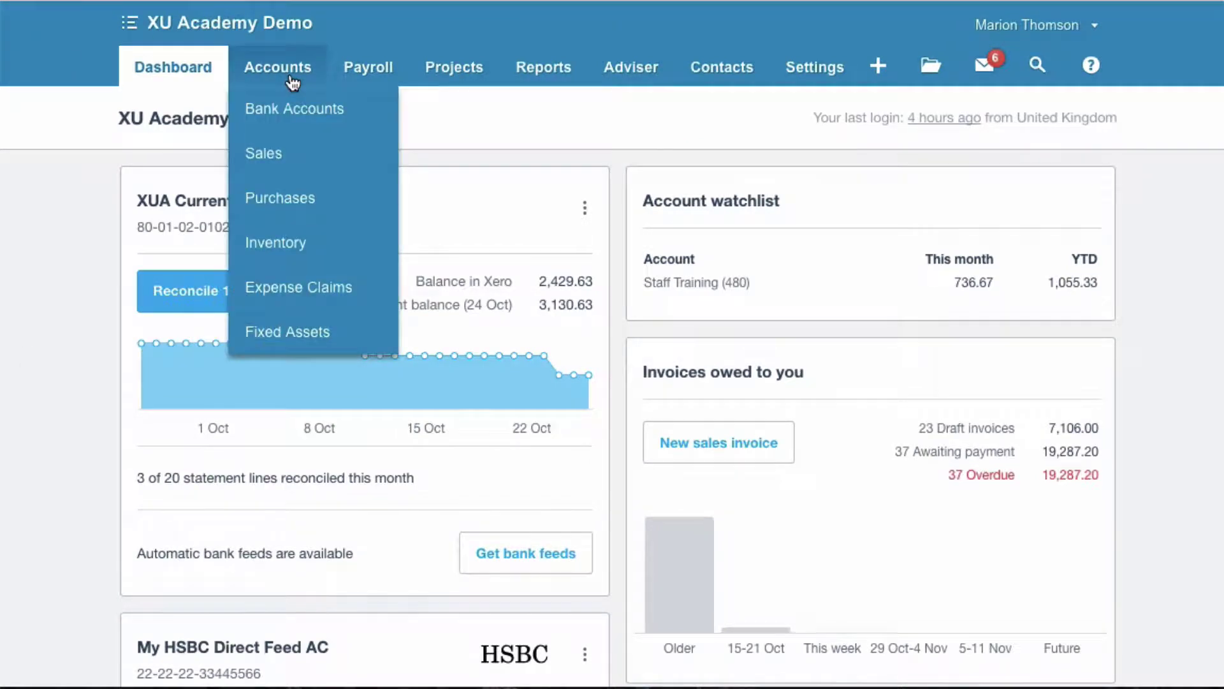
left_click(299, 203)
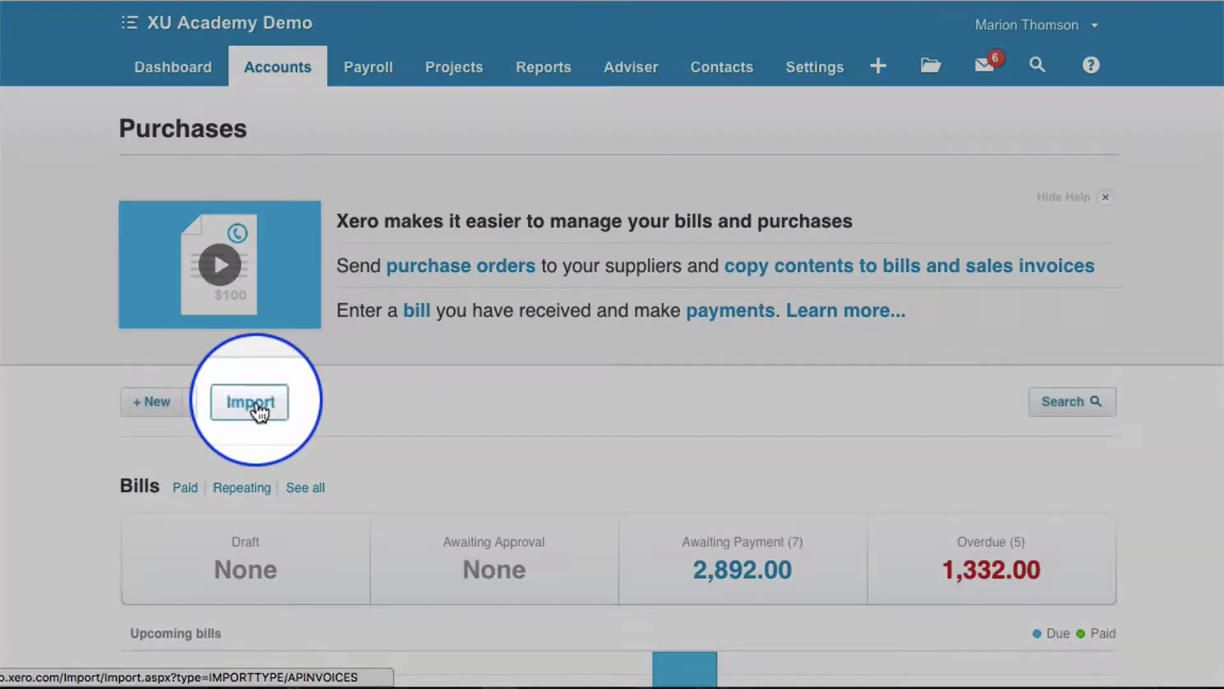
left_click(255, 409)
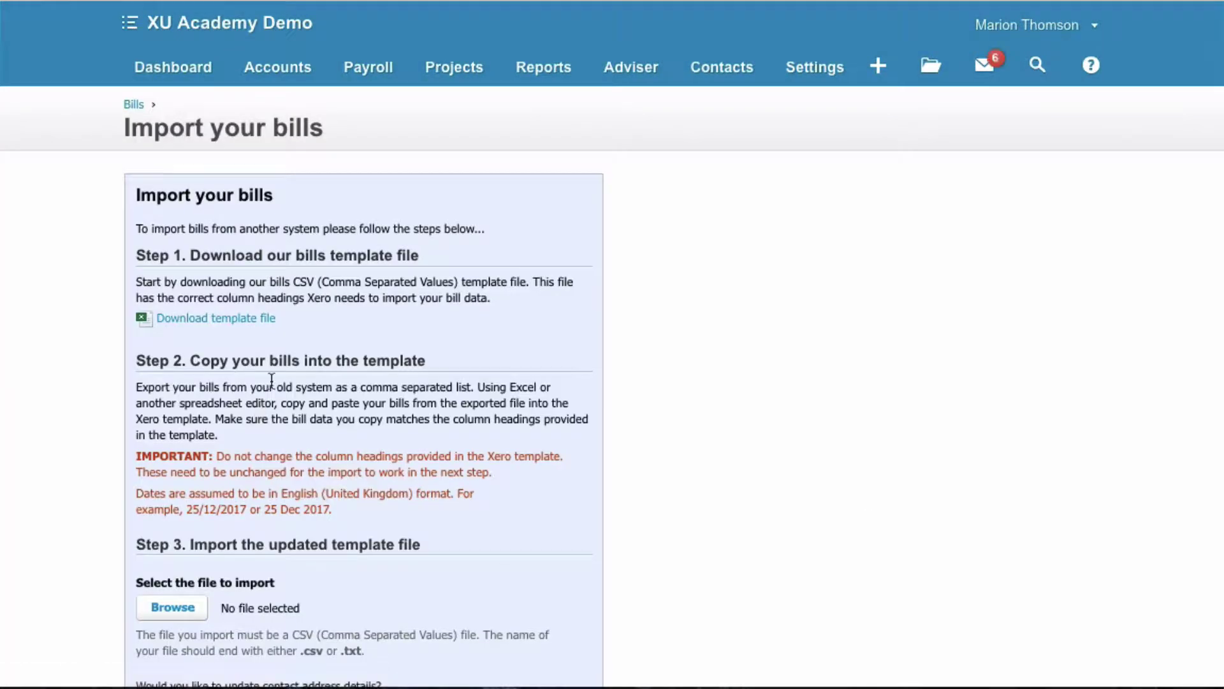
scroll(447, 255, "down", 2)
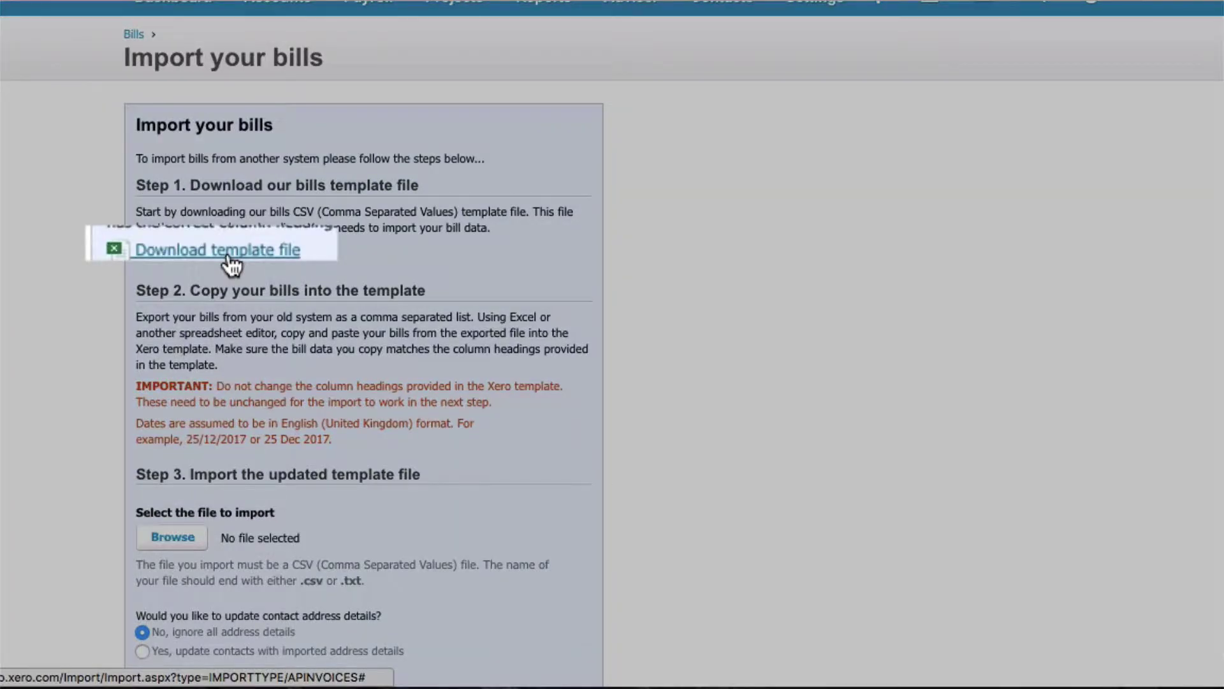
left_click(228, 257)
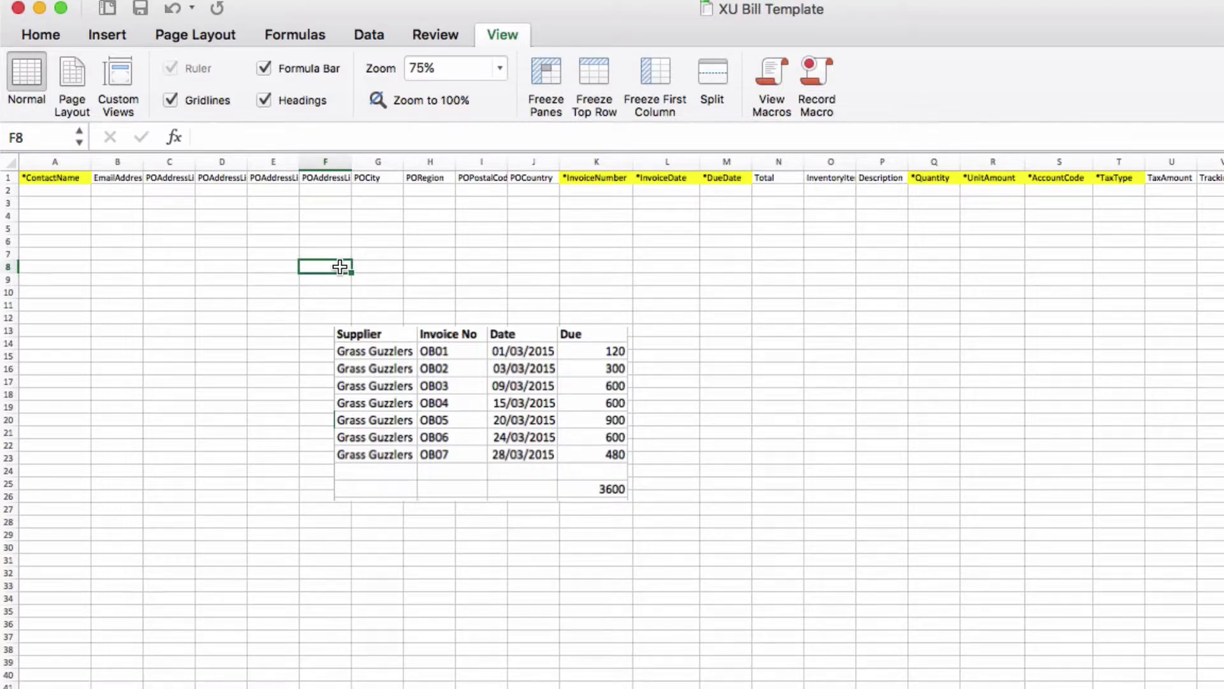
left_click(76, 185)
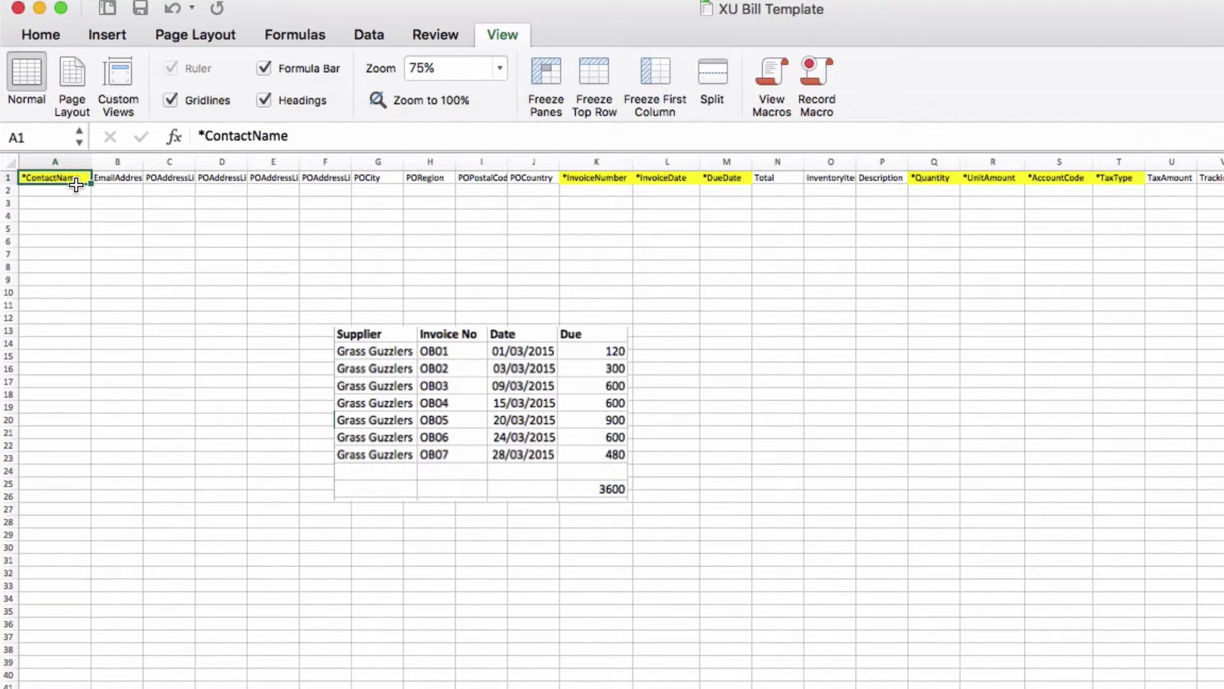
key("Right")
key("Right")
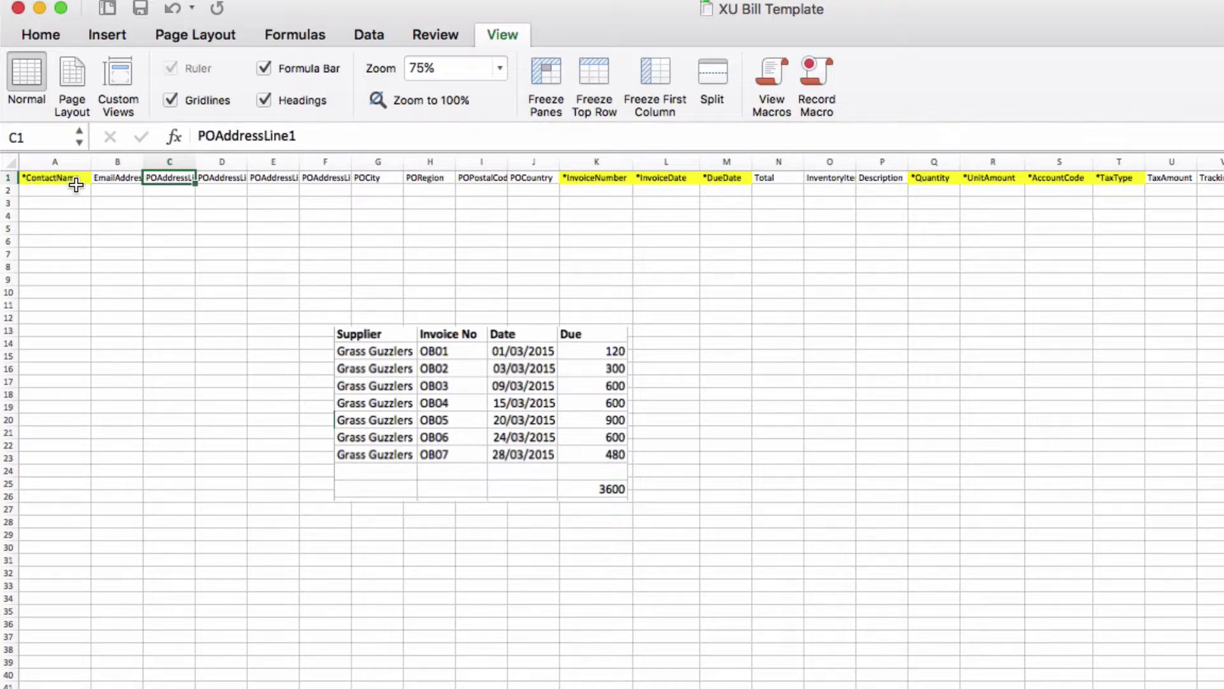
key("Left")
key("Left")
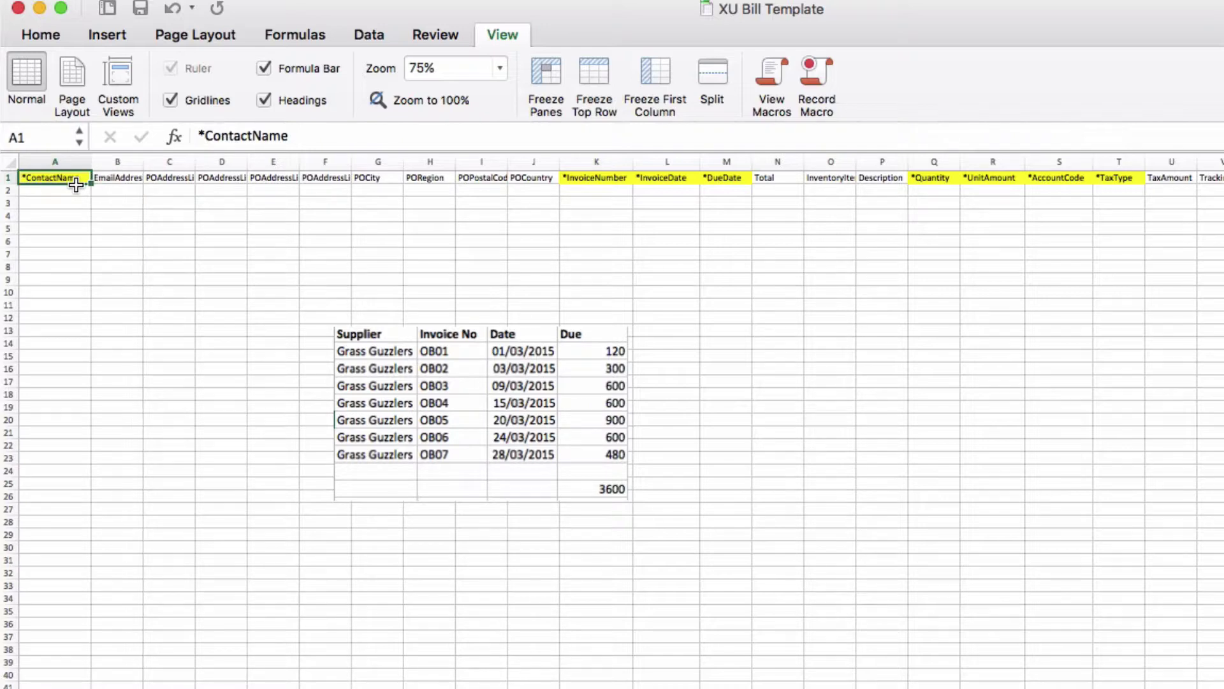
key("Down")
key("Up")
key("Right")
key("Right")
key("Right")
key("Right")
key("Right")
key("Right")
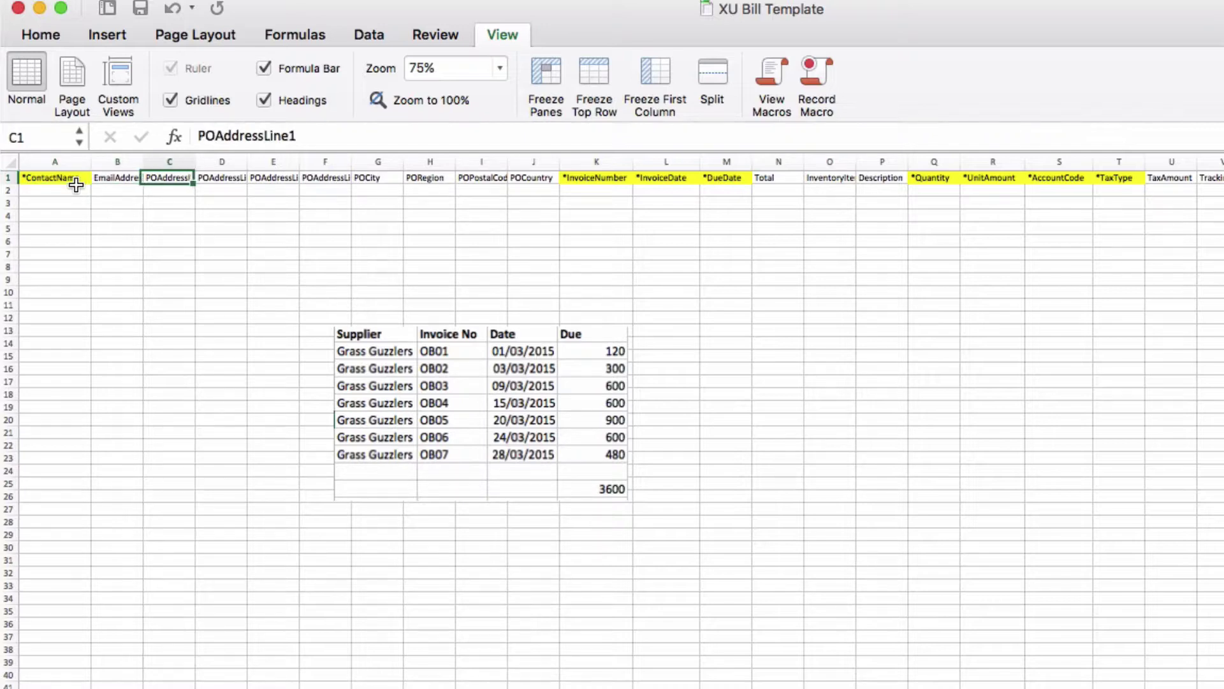
key("Right")
key("Left")
key("Left")
key("Left")
key("Left")
key("Left")
key("Left")
key("Left")
key("Down")
key("Up")
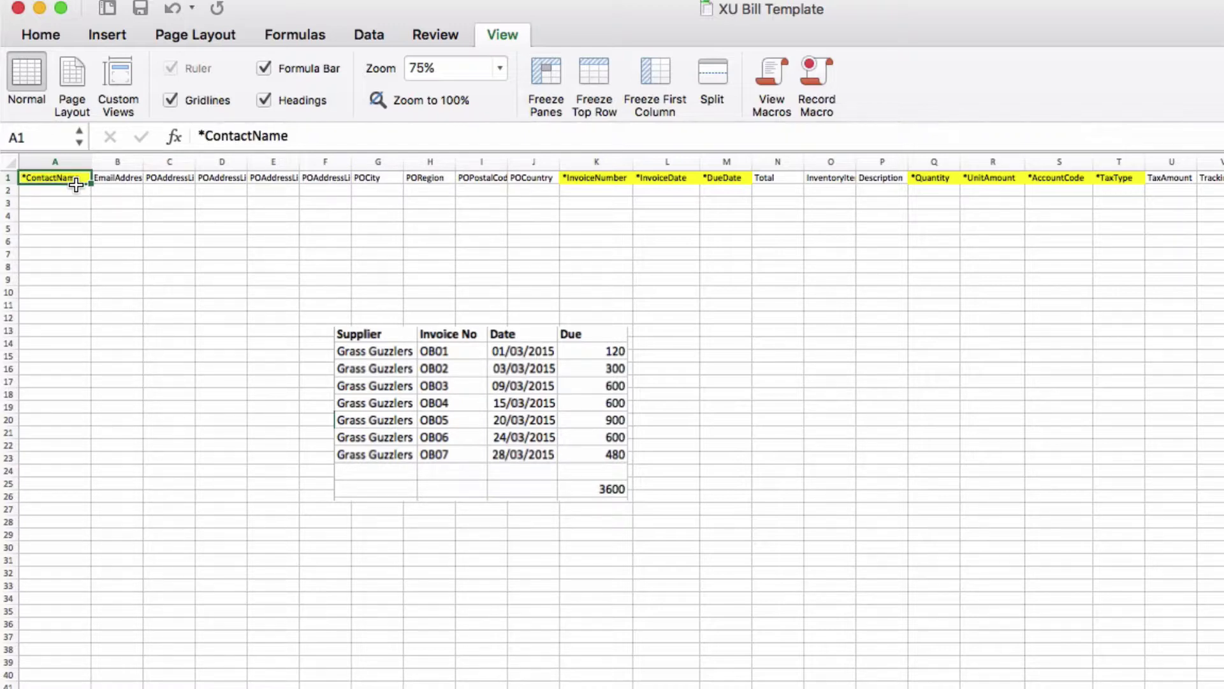
key("Down")
key("Up")
key("Right")
key("Right")
key("Right")
key("Right")
key("Right")
key("Right")
key("Right")
key("Right")
key("Right")
key("Right")
key("Right")
key("Right")
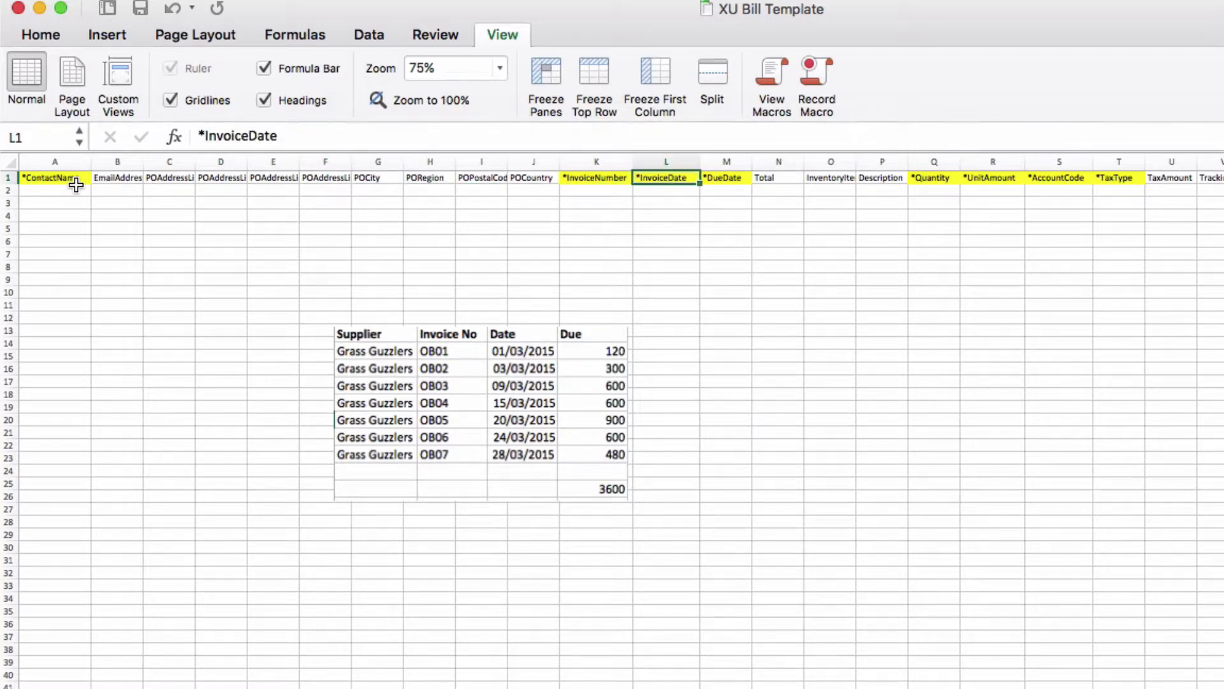
key("Right")
key("Right")
key("Right")
key("Right")
key("Right")
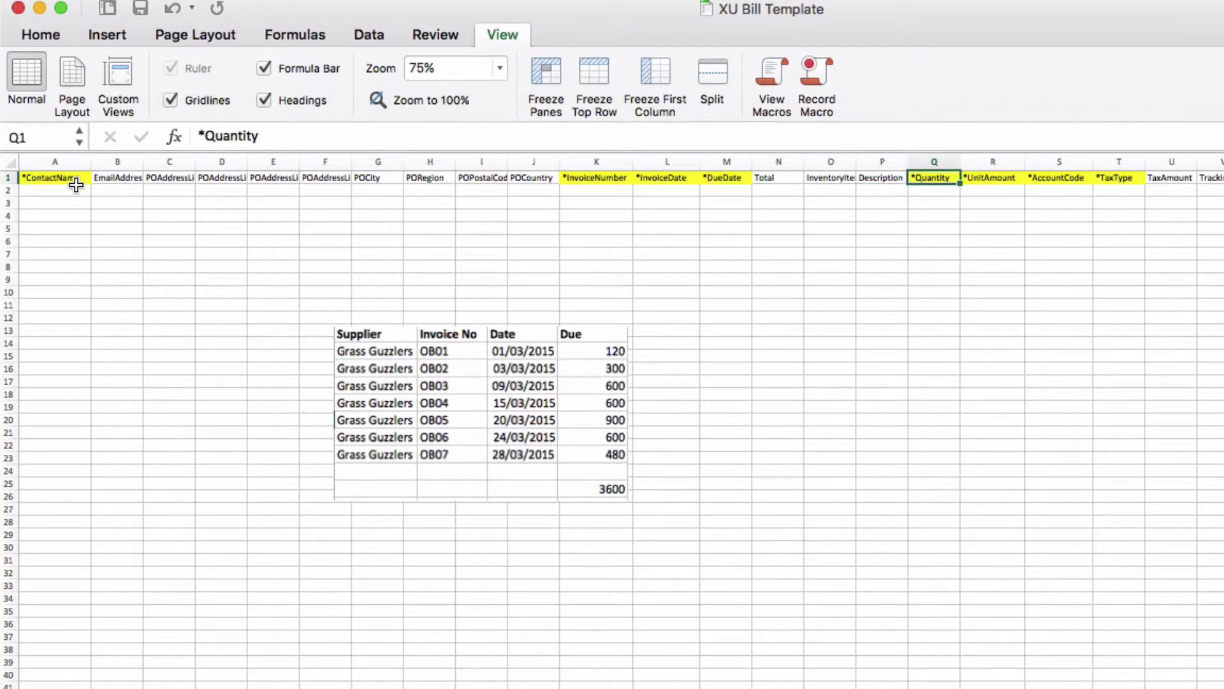
key("Right")
key("Right")
key("Right")
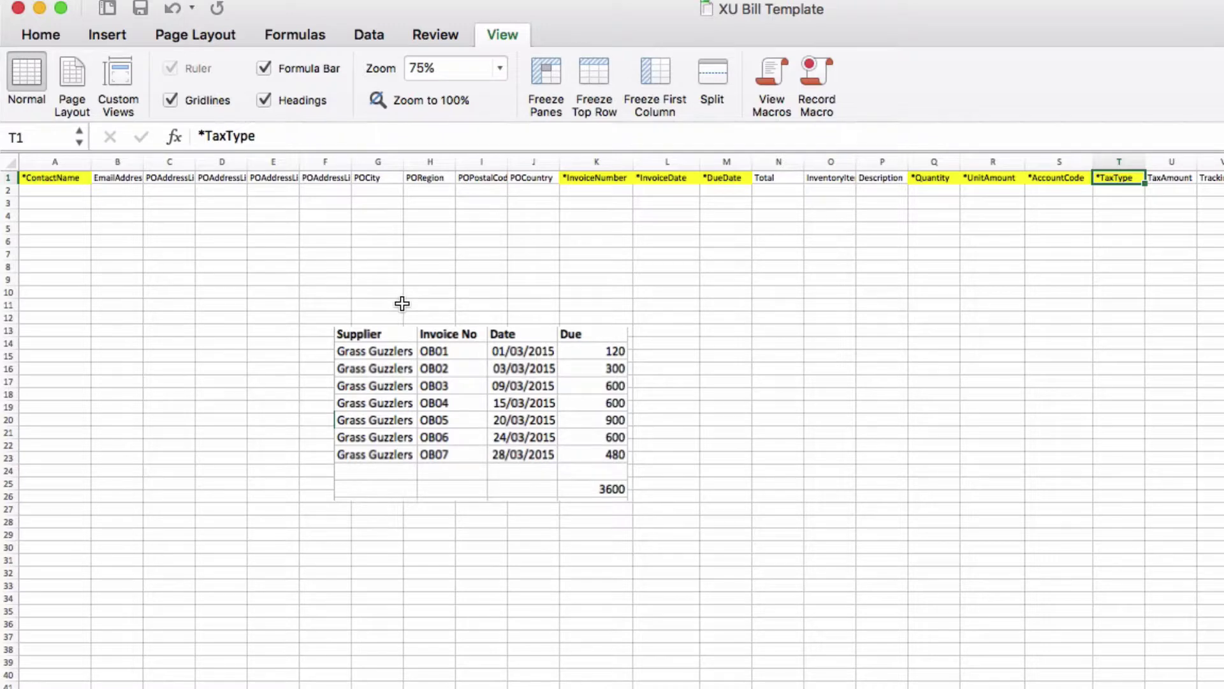
left_click(372, 317)
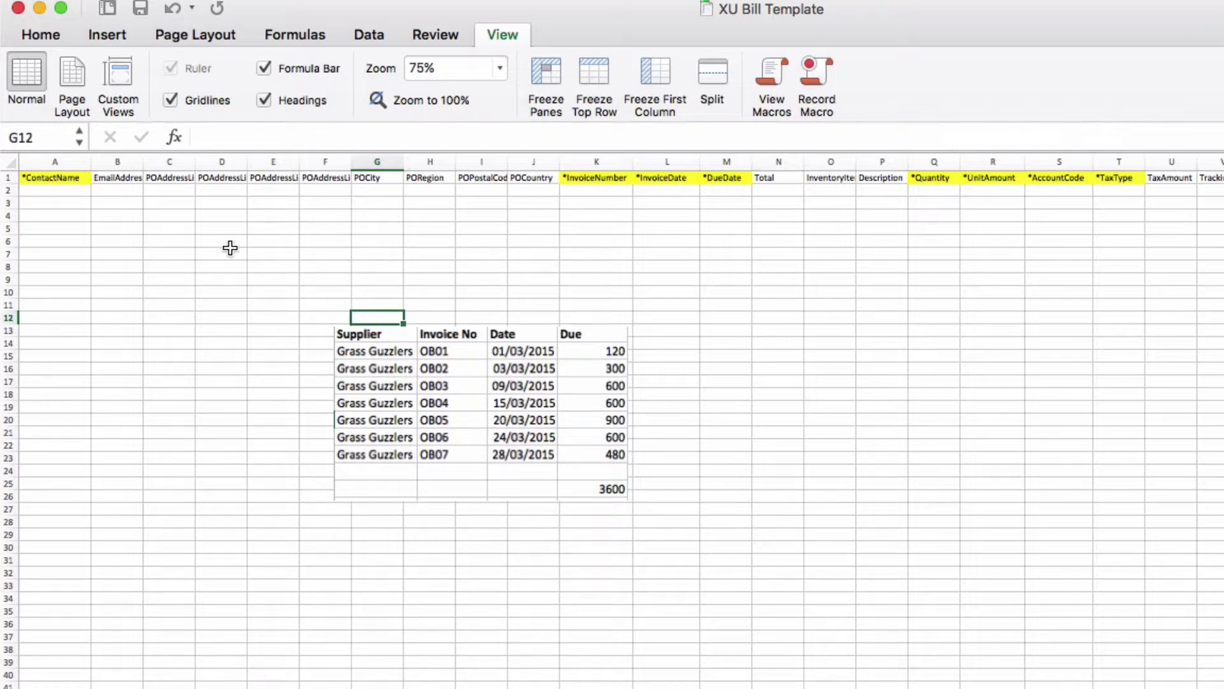
- Enter Grass Guzzlers as the contact name in A2 and fill it down to A8
left_click(67, 191)
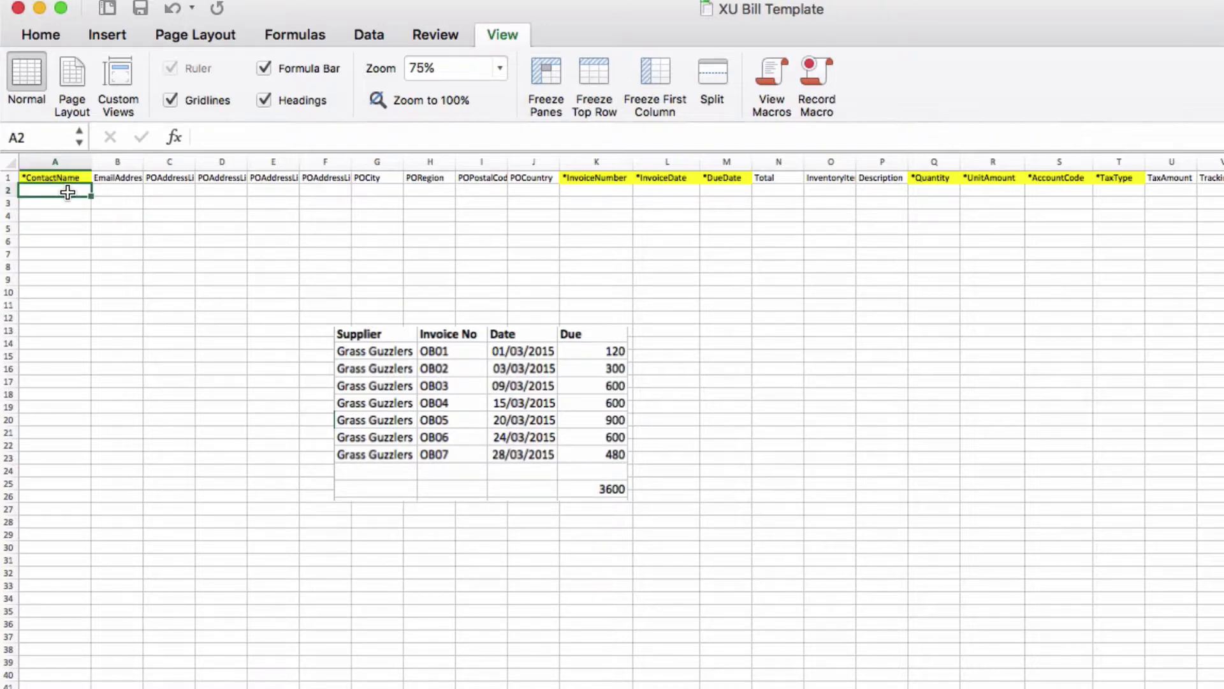
type("Grass Guz")
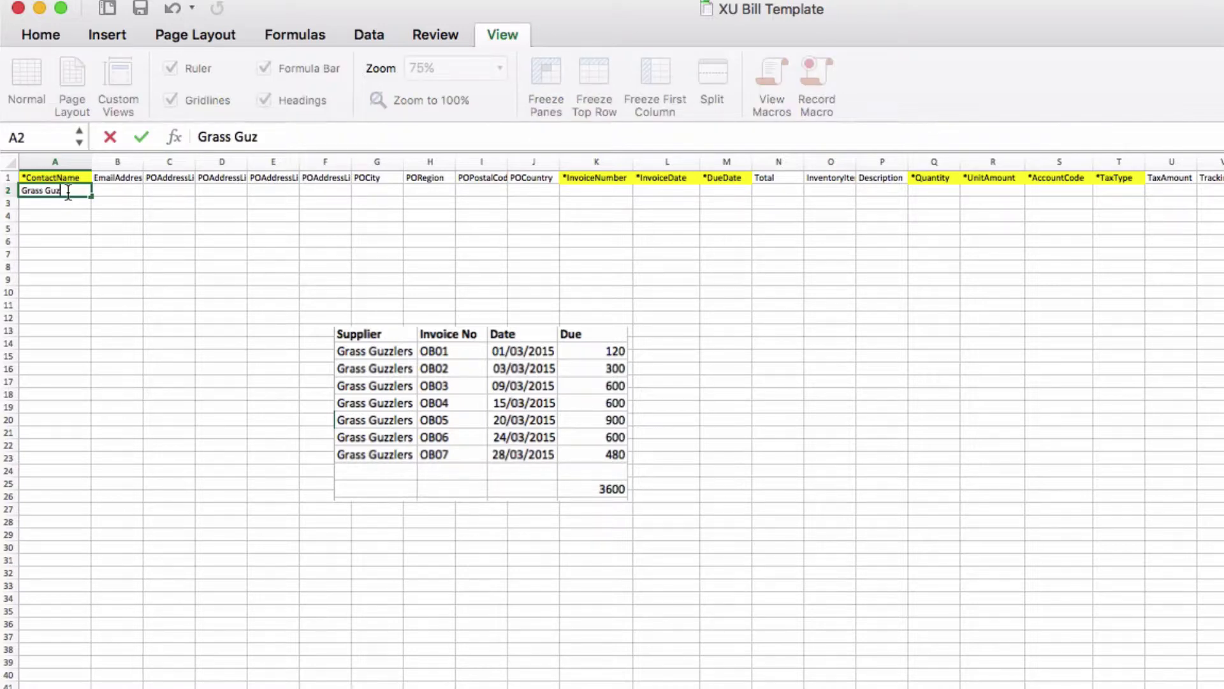
type("zlers")
key("Return")
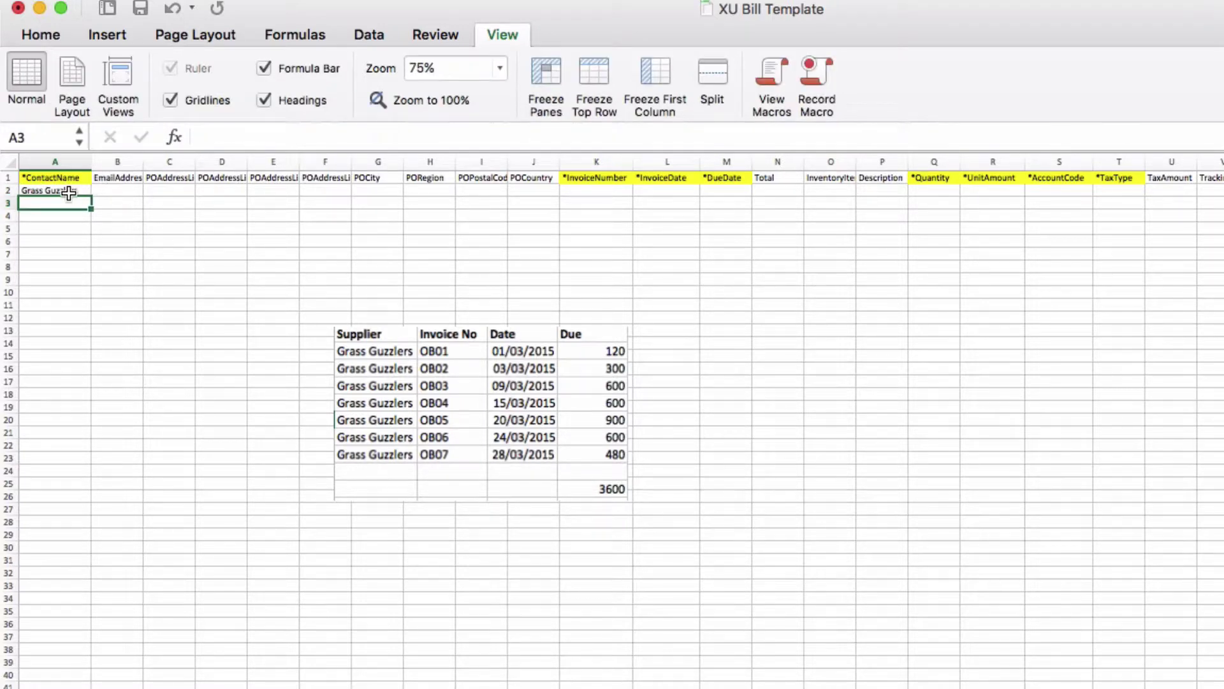
left_click(67, 191)
left_click_drag(94, 202, 96, 272)
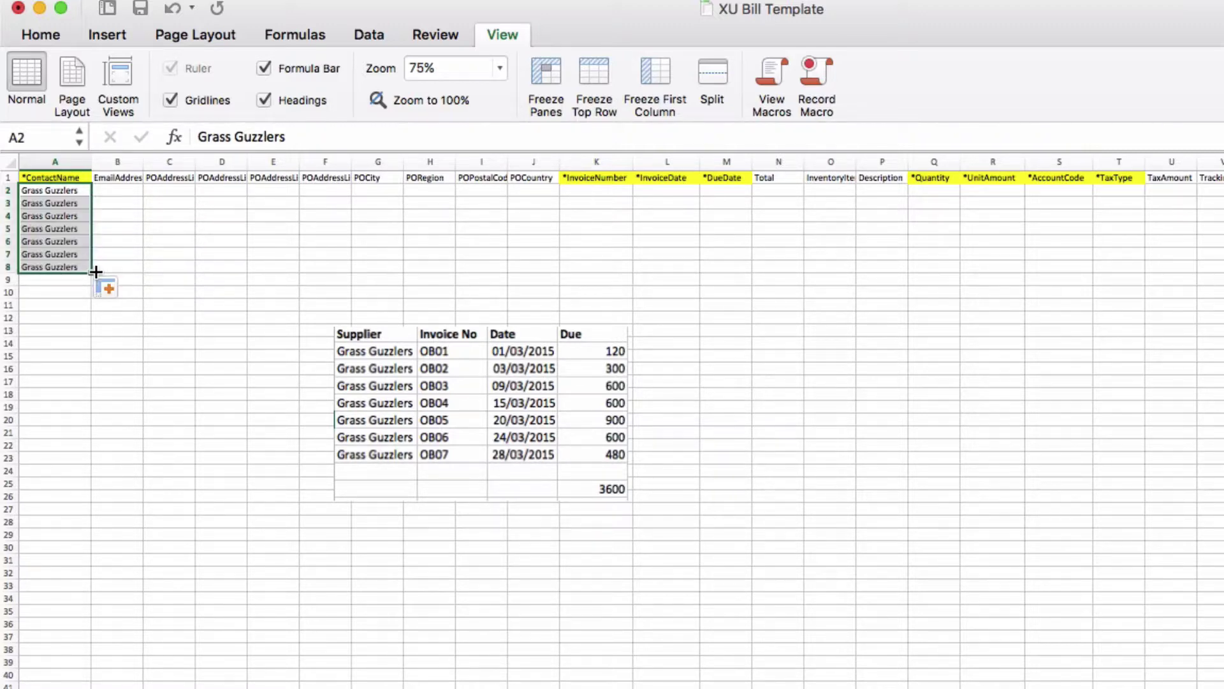
- Enter invoice number OB01 in K2 and fill the series OB01–OB07 down to K8
left_click(592, 193)
type("OB01")
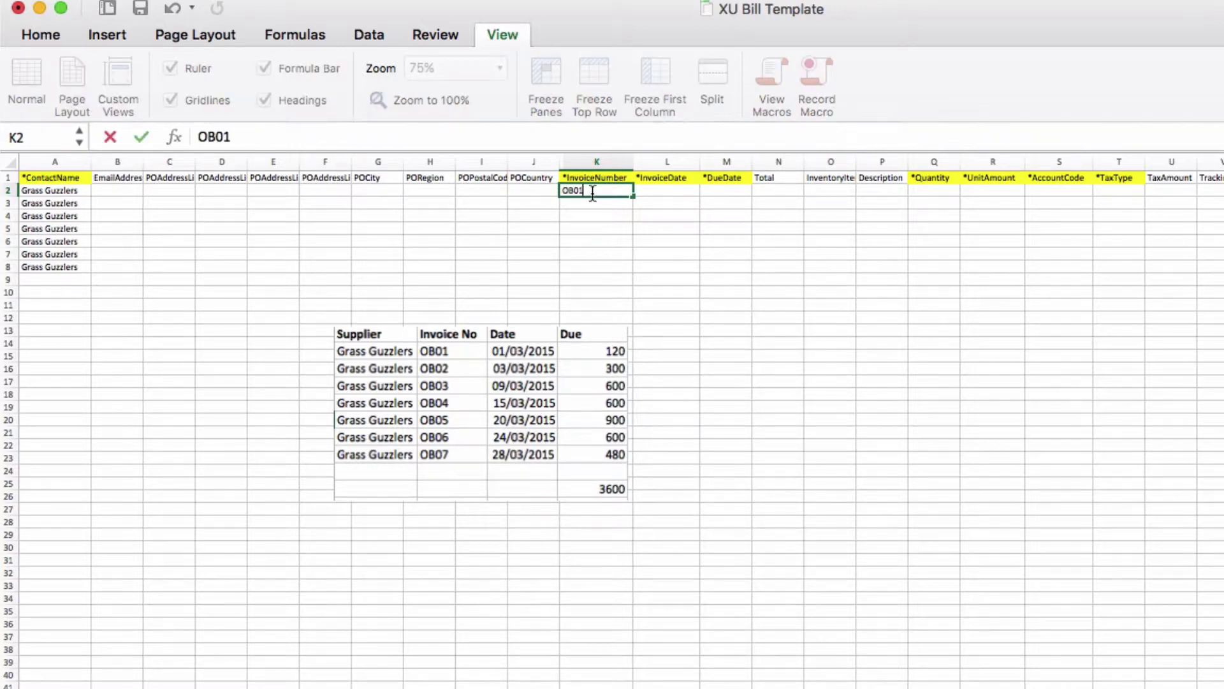
key("Return")
left_click(619, 191)
left_click_drag(631, 201, 630, 275)
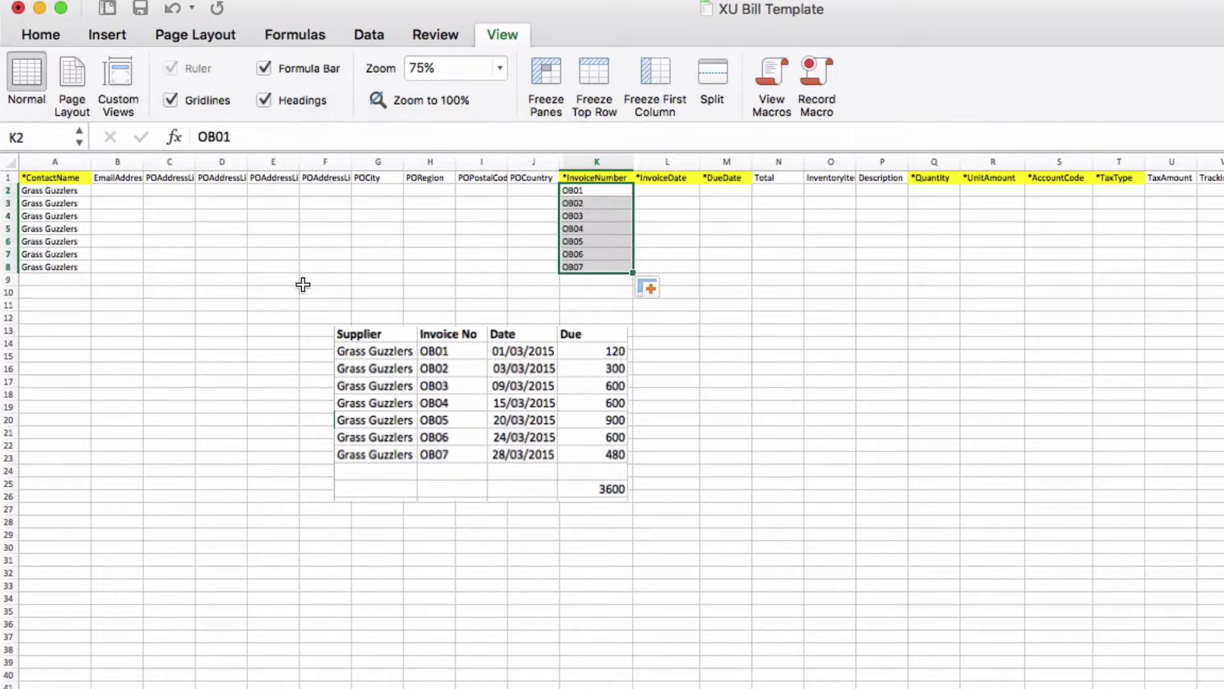
left_click(104, 277)
key("Up")
key("Right")
key("Right")
key("Right")
key("Right")
key("Right")
key("Right")
key("Right")
key("Right")
key("Right")
key("Right")
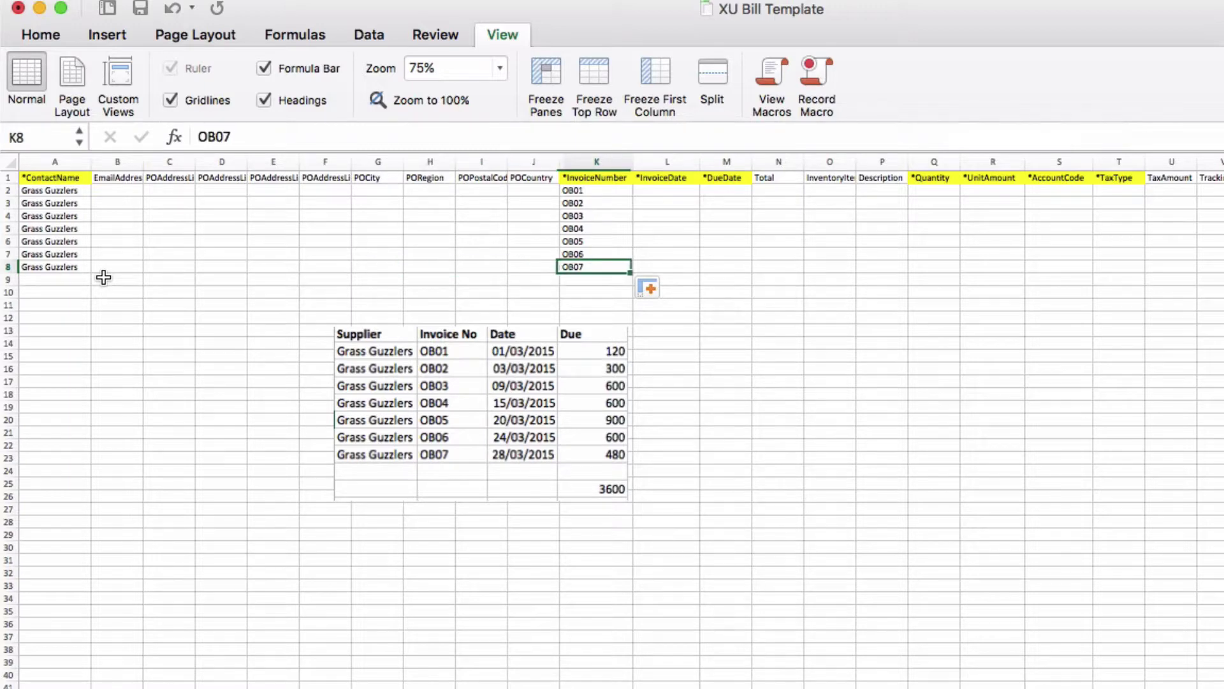
- Enter invoice dates 1/3/15, 3/3/15, 9/3/15, 15/3/15, 20/3/15, 24/3/15 and 28/3/15 in L2:L8
key("Up")
key("Up")
key("Up")
key("Up")
key("Up")
key("Up")
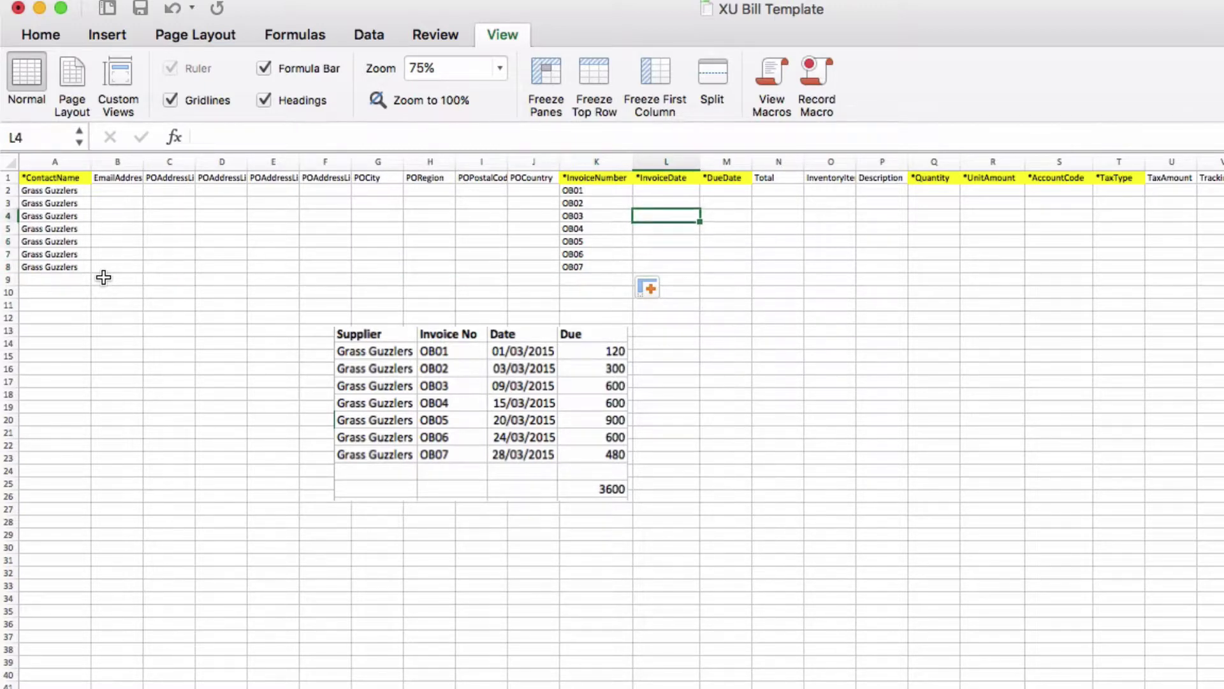
type("1/3/15")
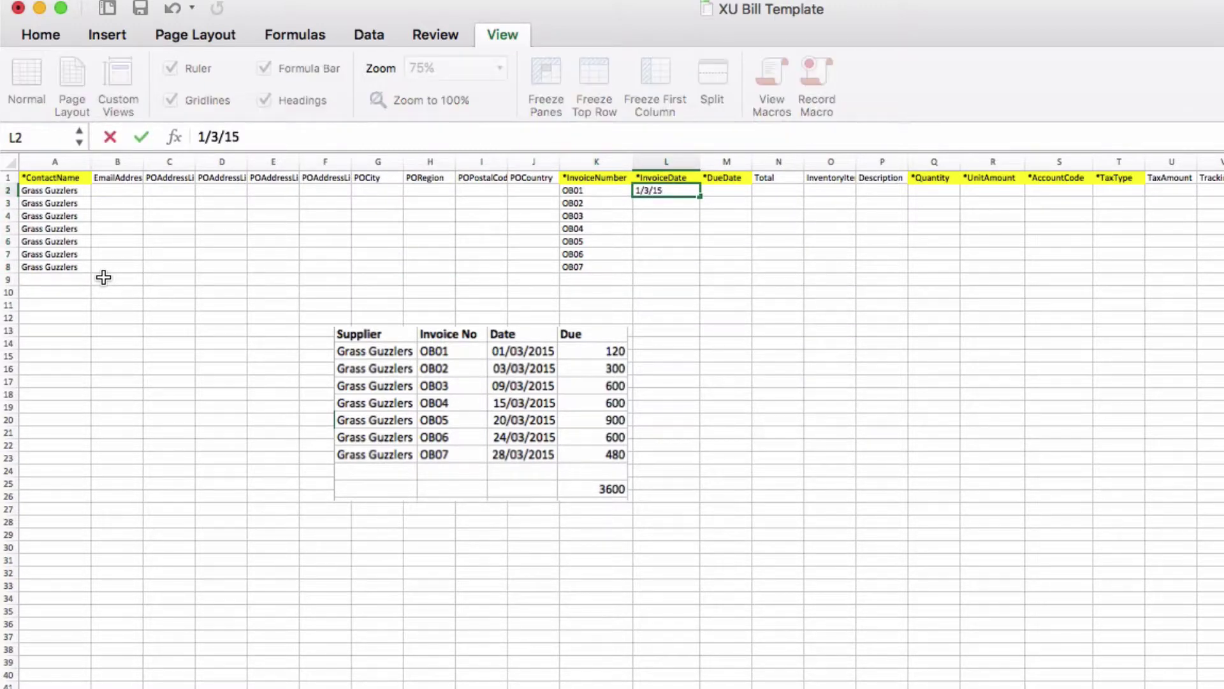
key("Return")
type("3/3/15")
key("Return")
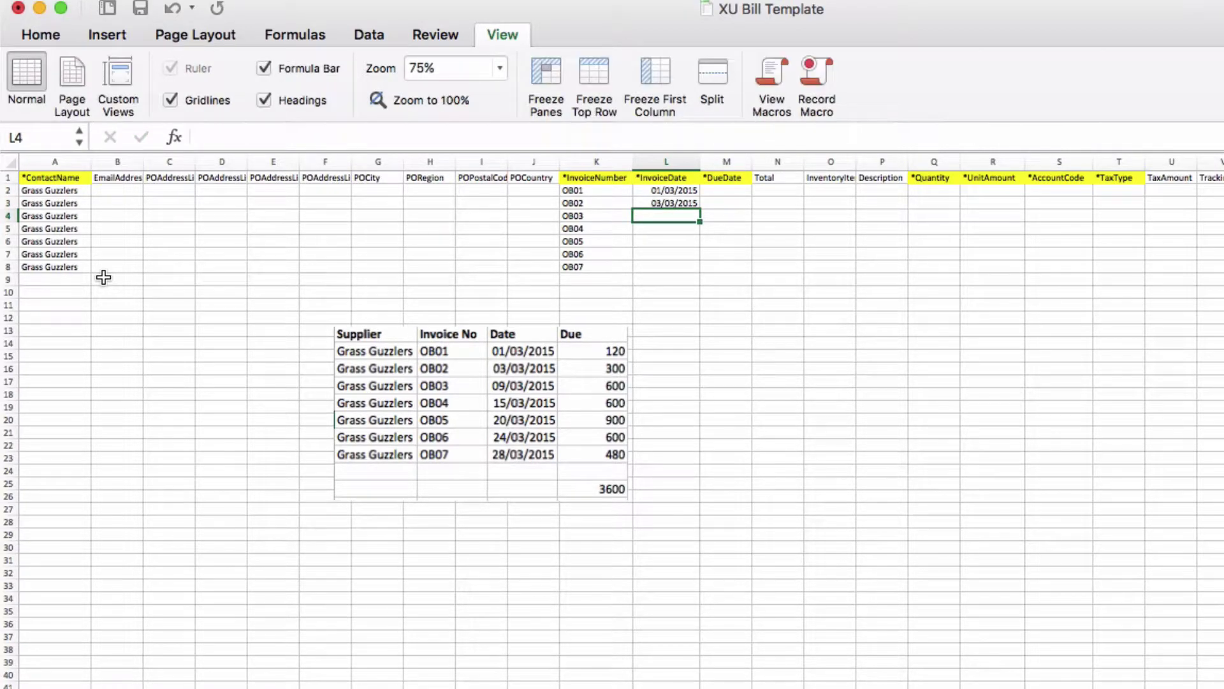
type("9/03/2015")
key("Return")
type("15/03/2015")
key("Return")
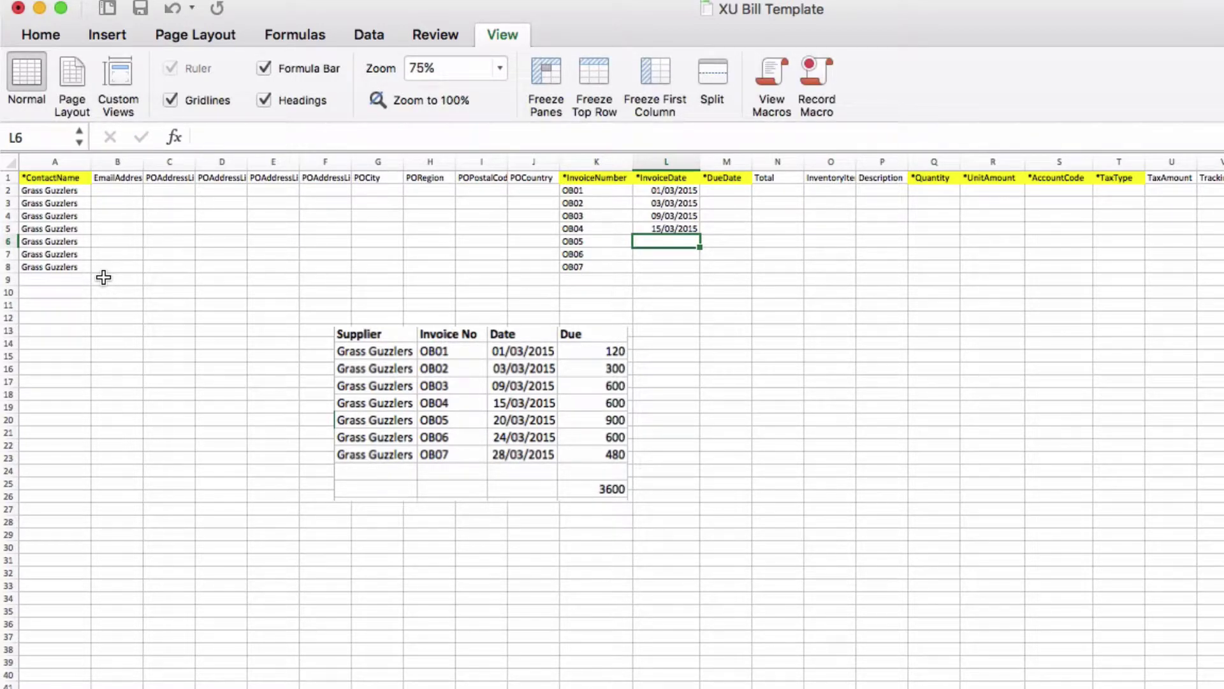
type("20/03/201")
type("5")
key("Return")
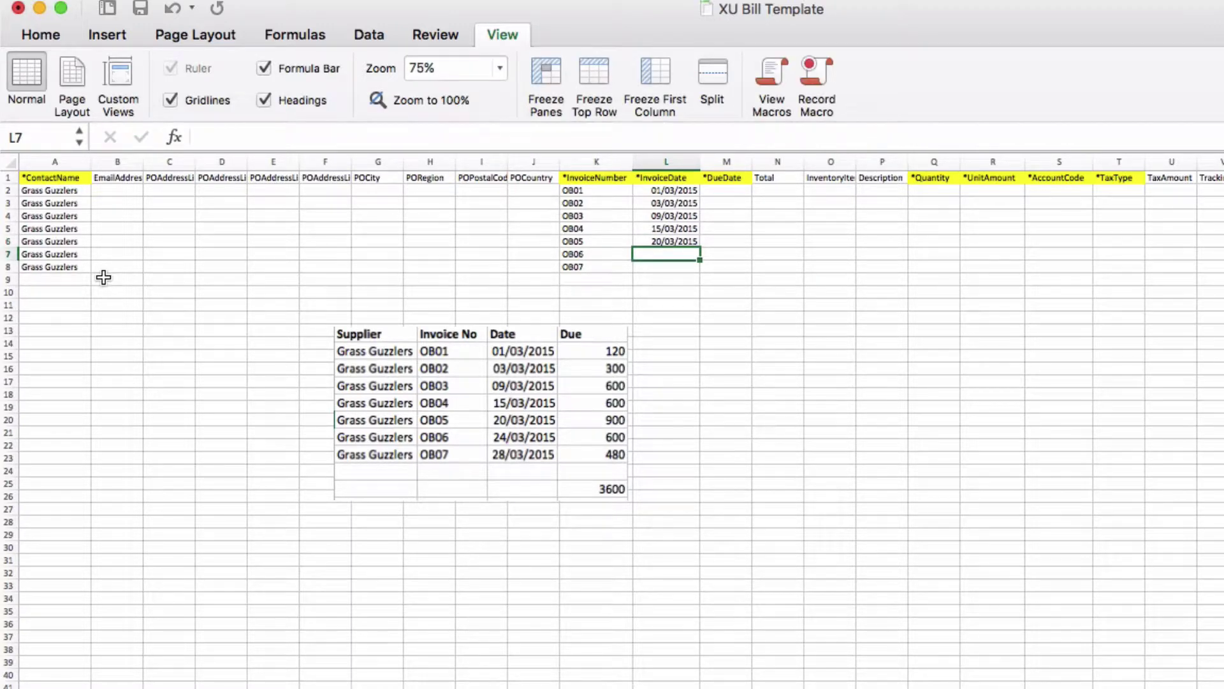
type("24/03/2015")
key("Return")
type("28/3/15")
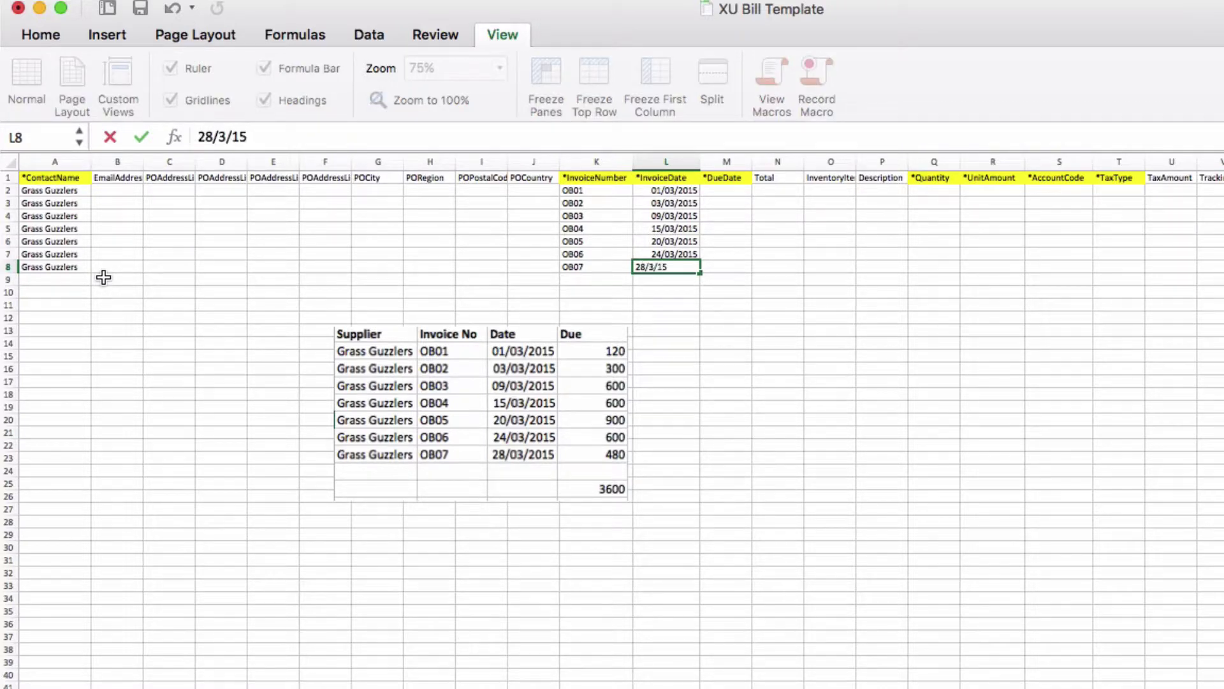
key("Tab")
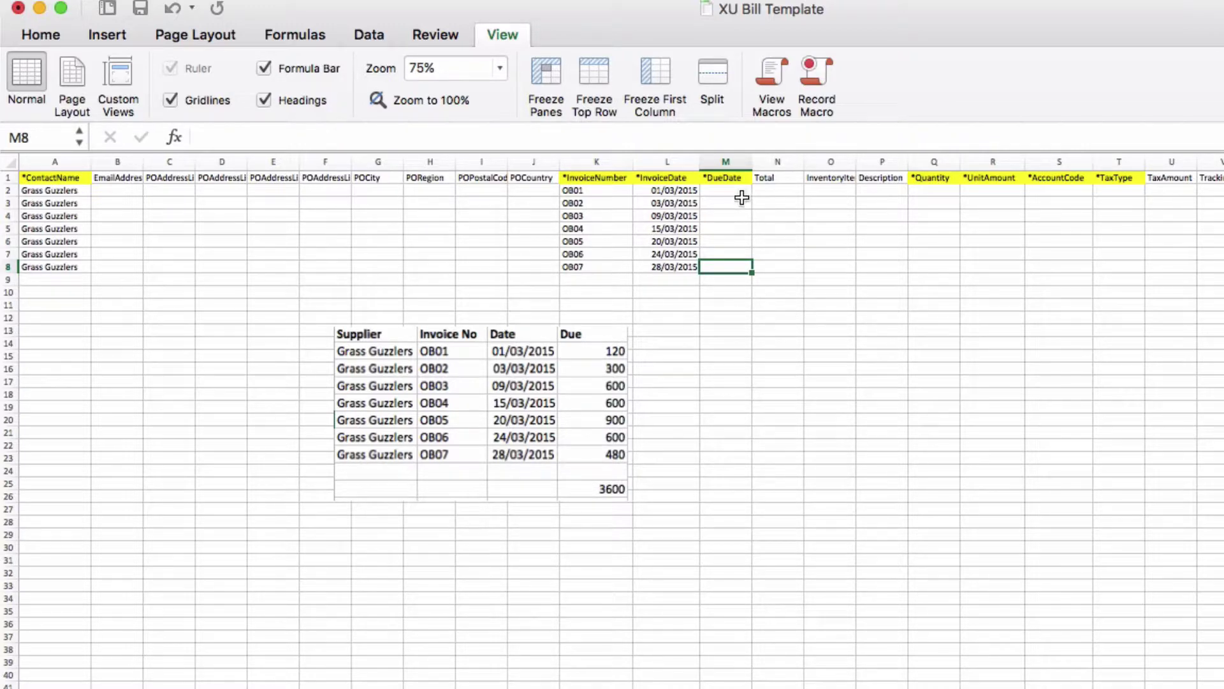
- Enter the due-date formula =L2+30 in M2 and fill it down to M8
left_click(738, 198)
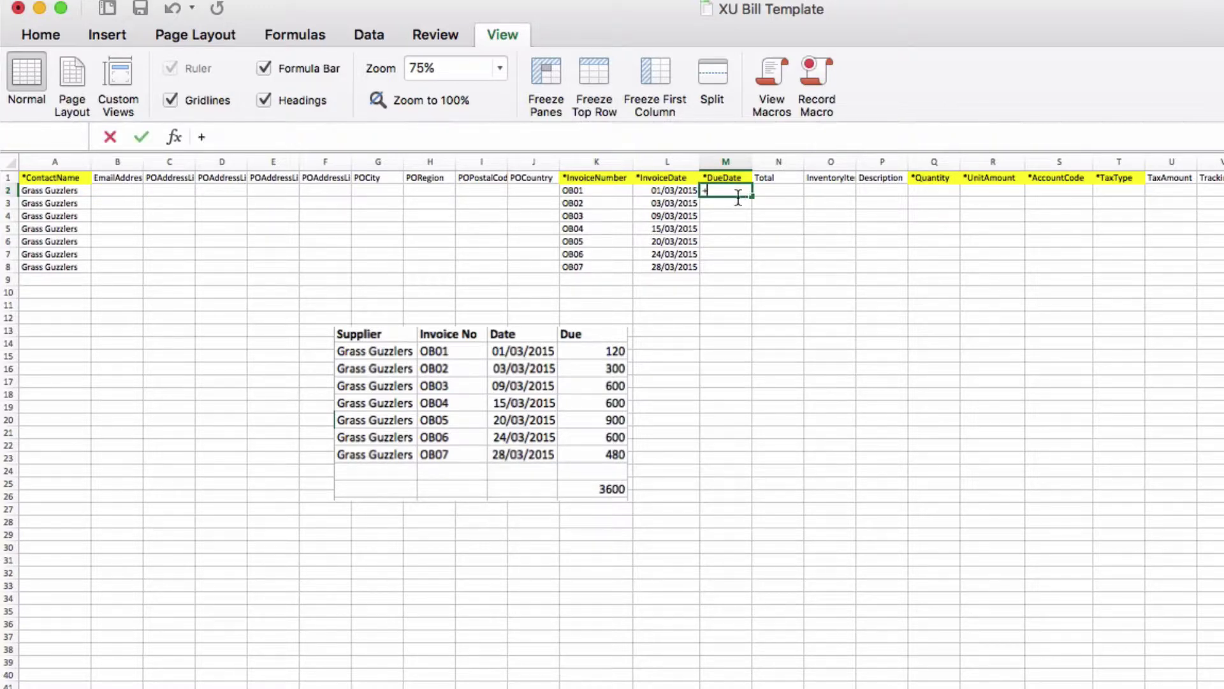
type("+30")
key("Left")
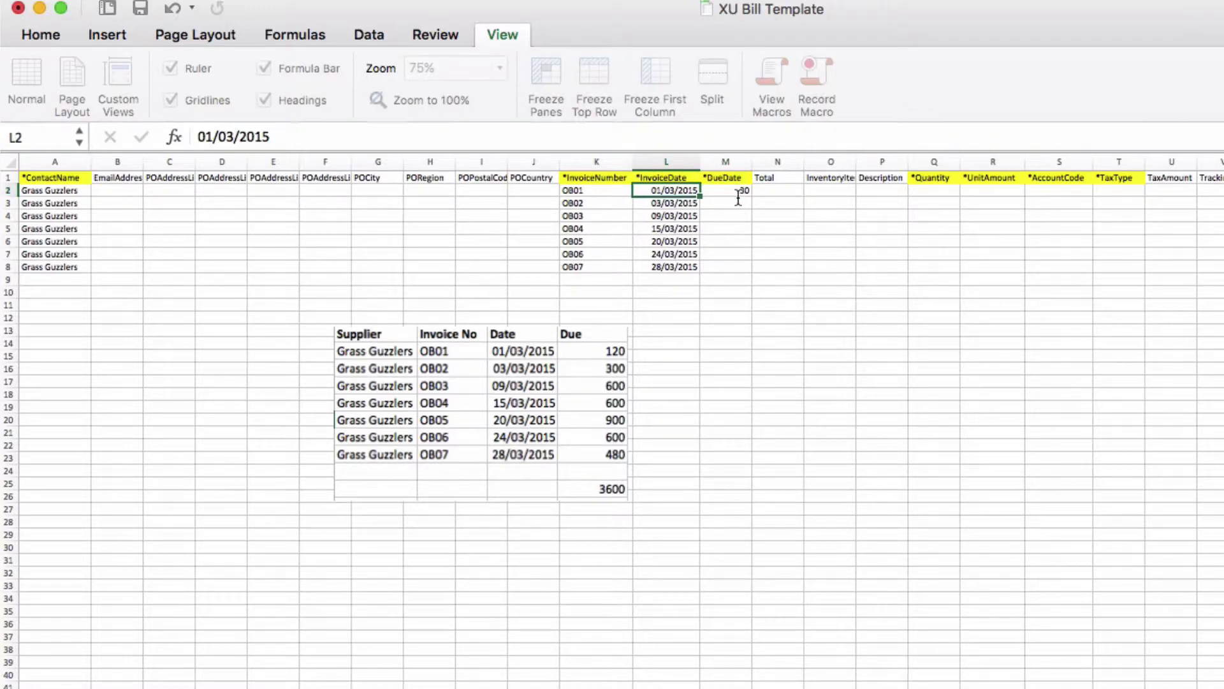
key("Down")
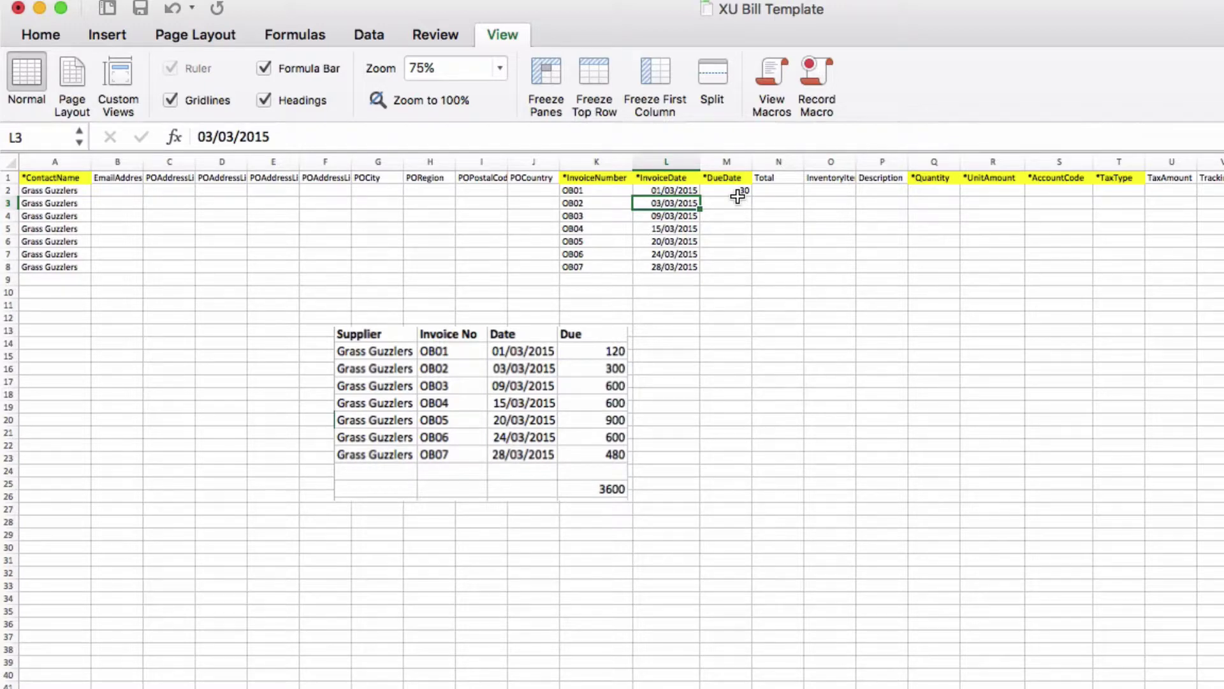
left_click(738, 192)
type("=")
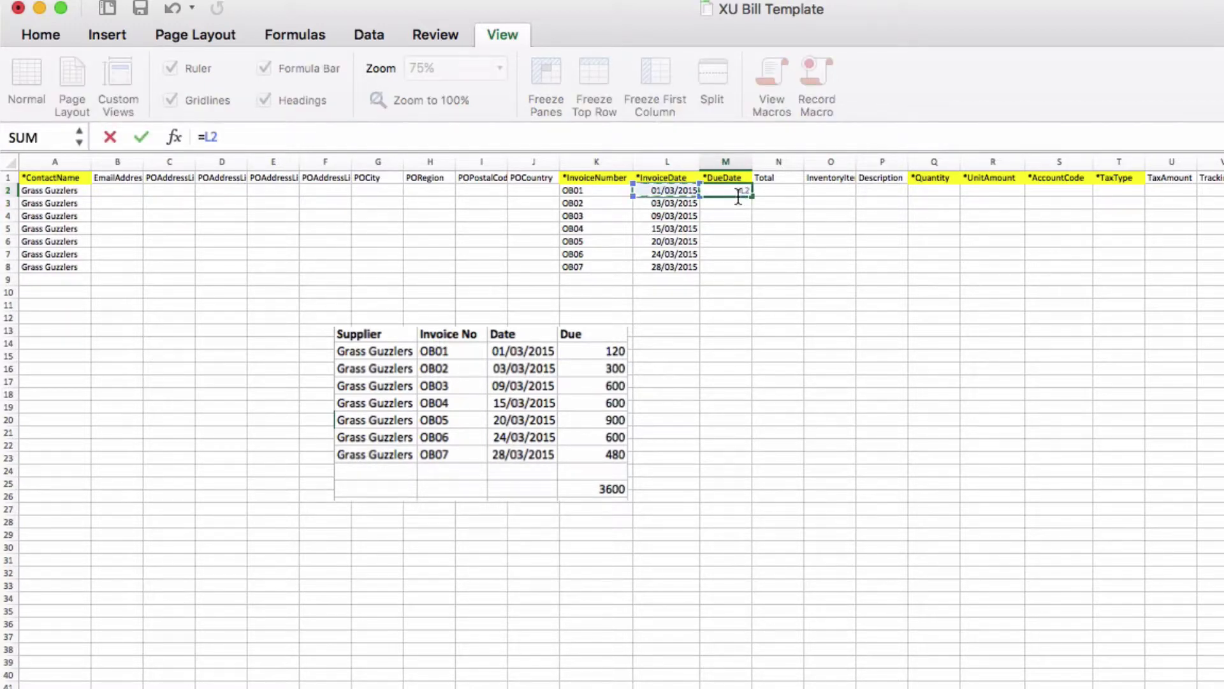
type("+30")
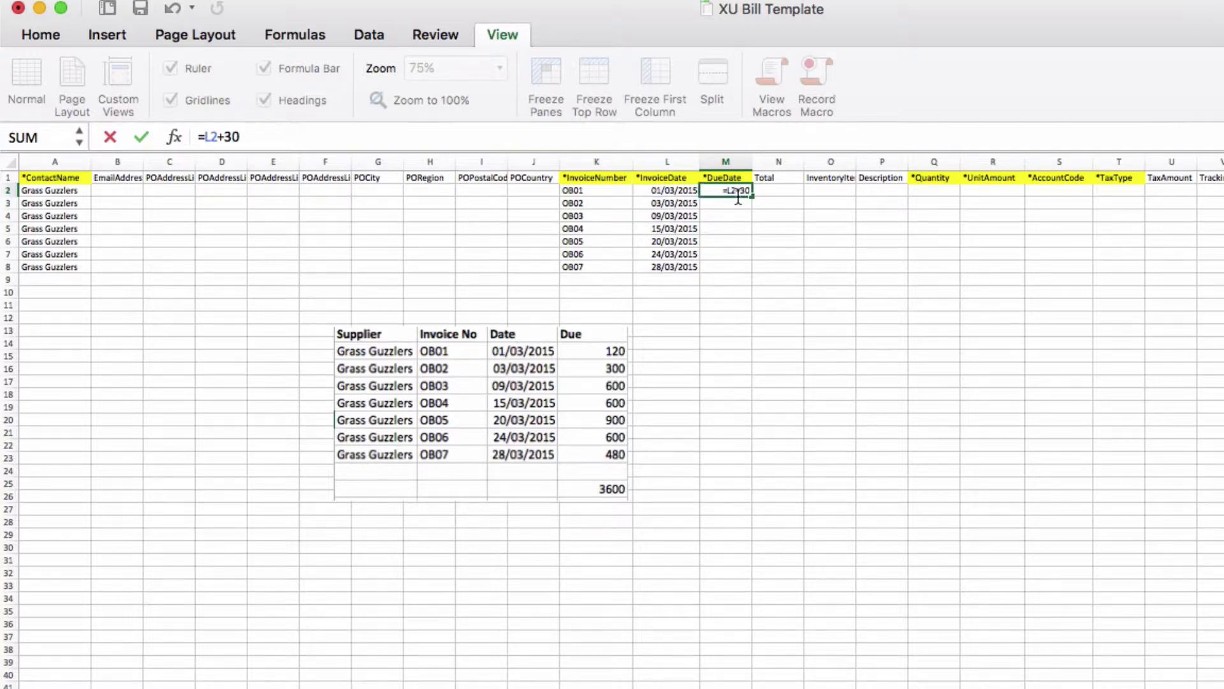
key("Return")
left_click(747, 193)
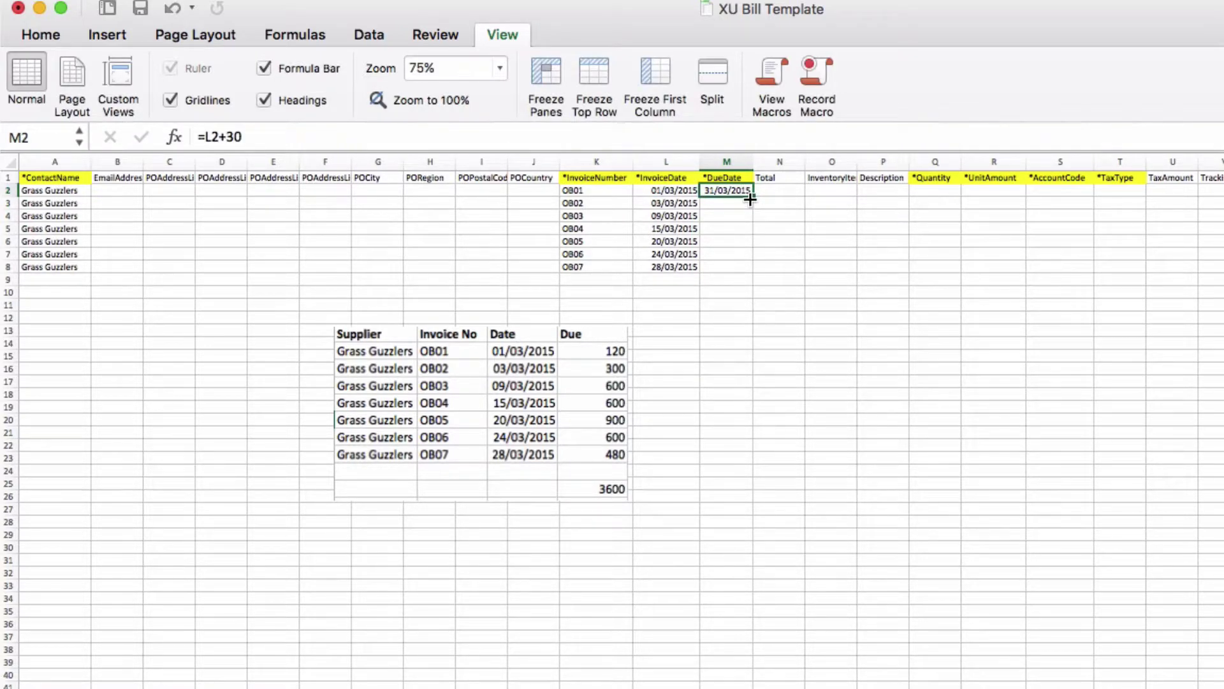
left_click_drag(750, 199, 740, 273)
- Copy the due dates in M2:M8 and paste them back as values only
right_click(735, 205)
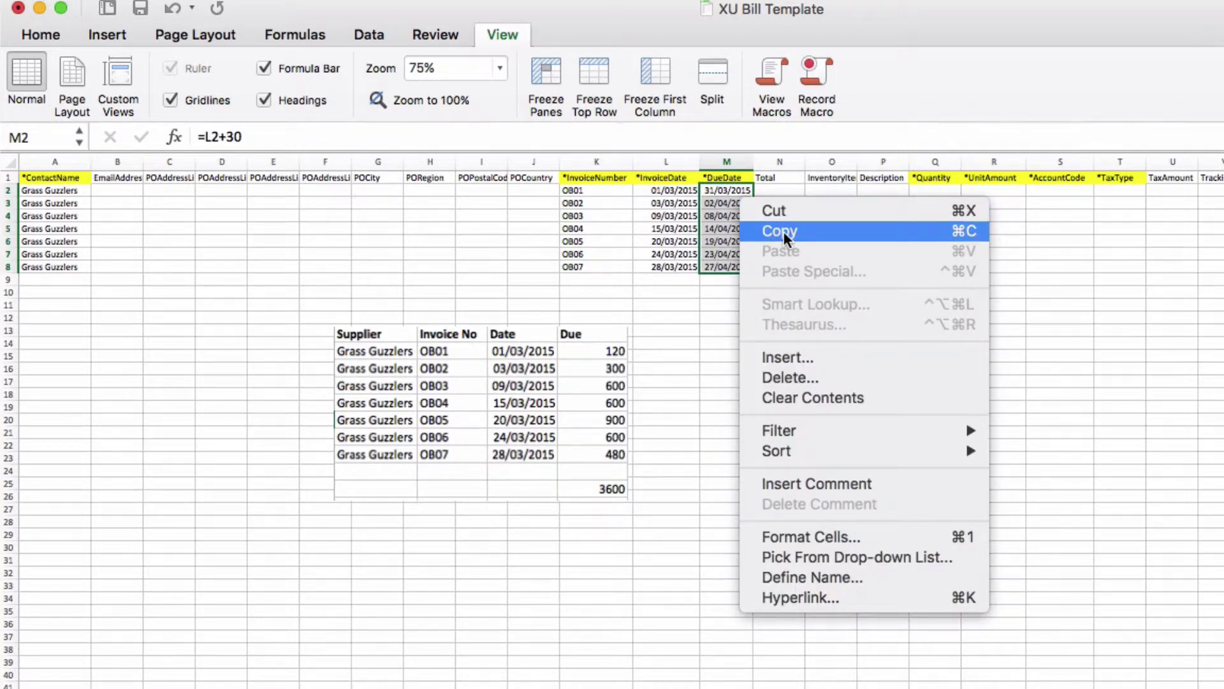
left_click(783, 231)
left_click(731, 218)
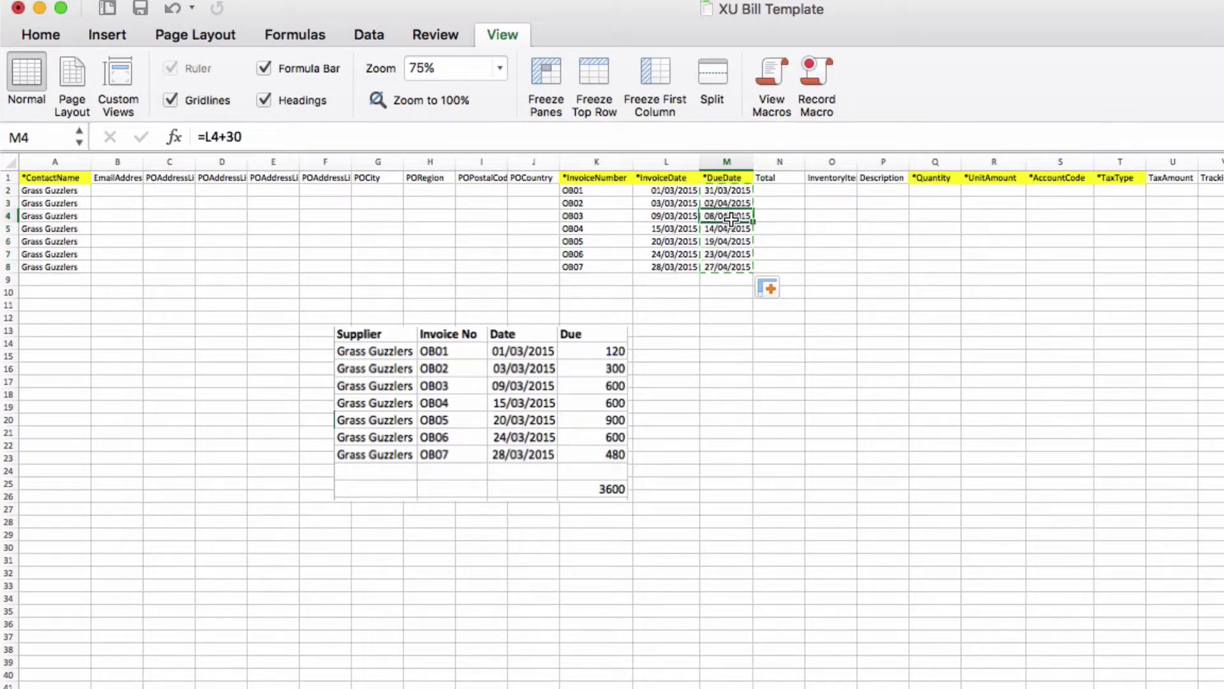
left_click_drag(730, 191, 734, 266)
right_click(734, 267)
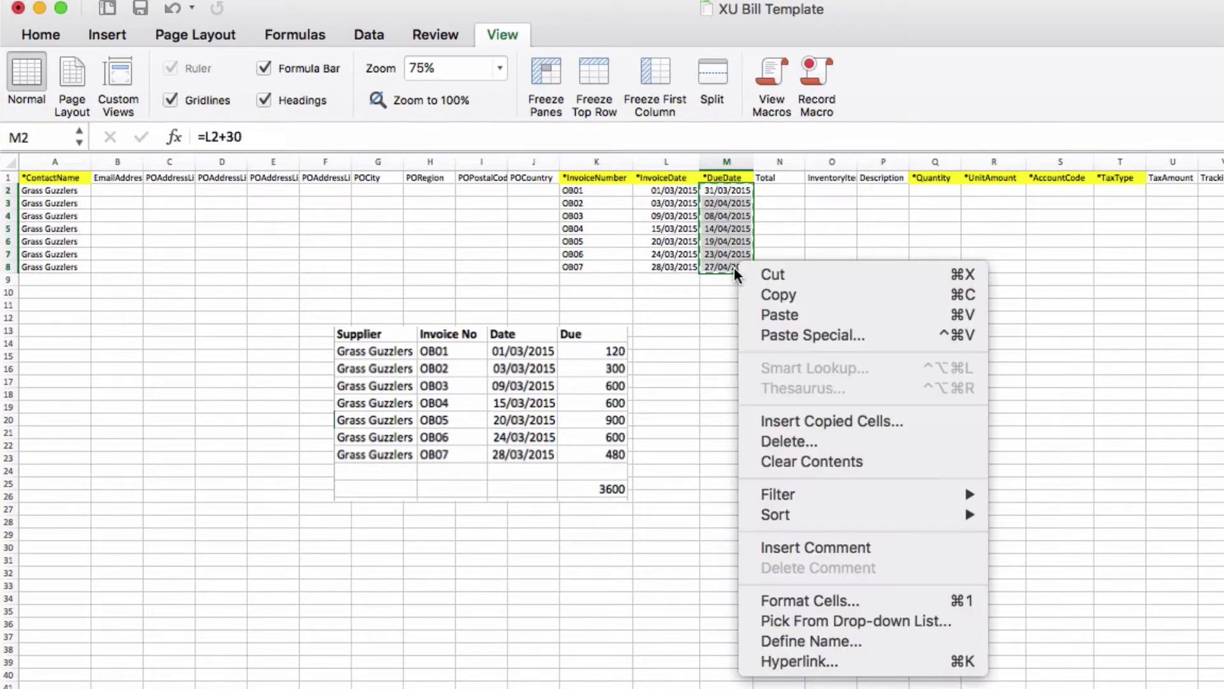
left_click(794, 335)
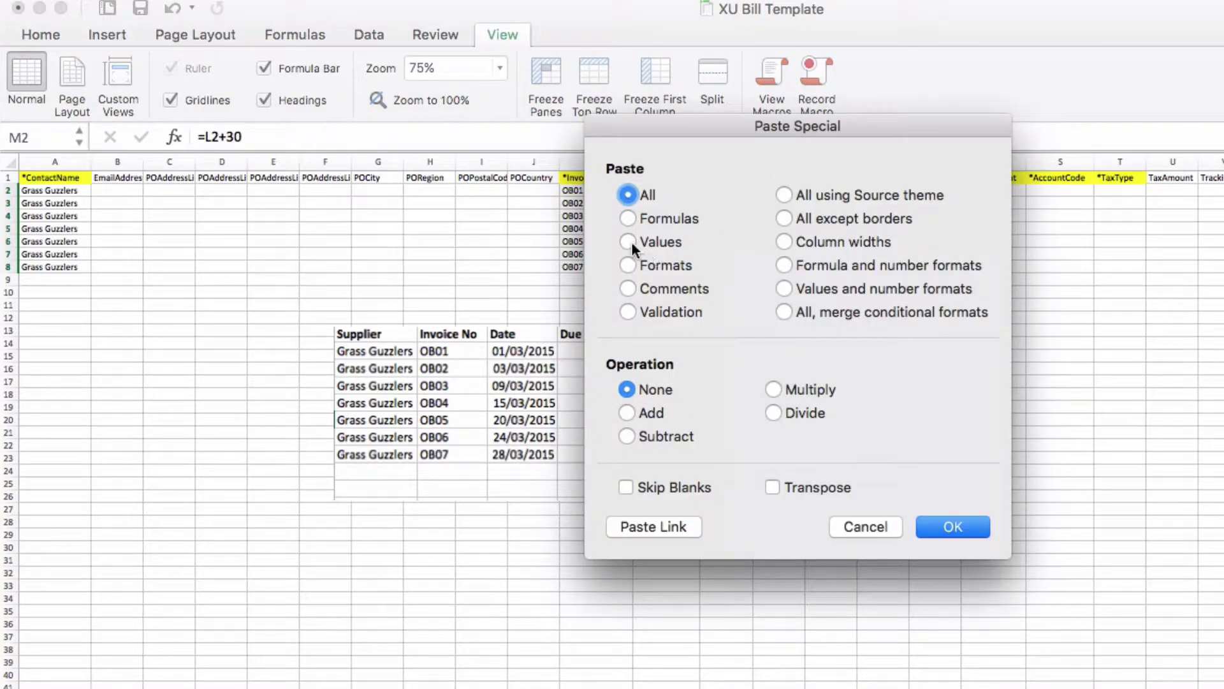
left_click(629, 241)
left_click(952, 528)
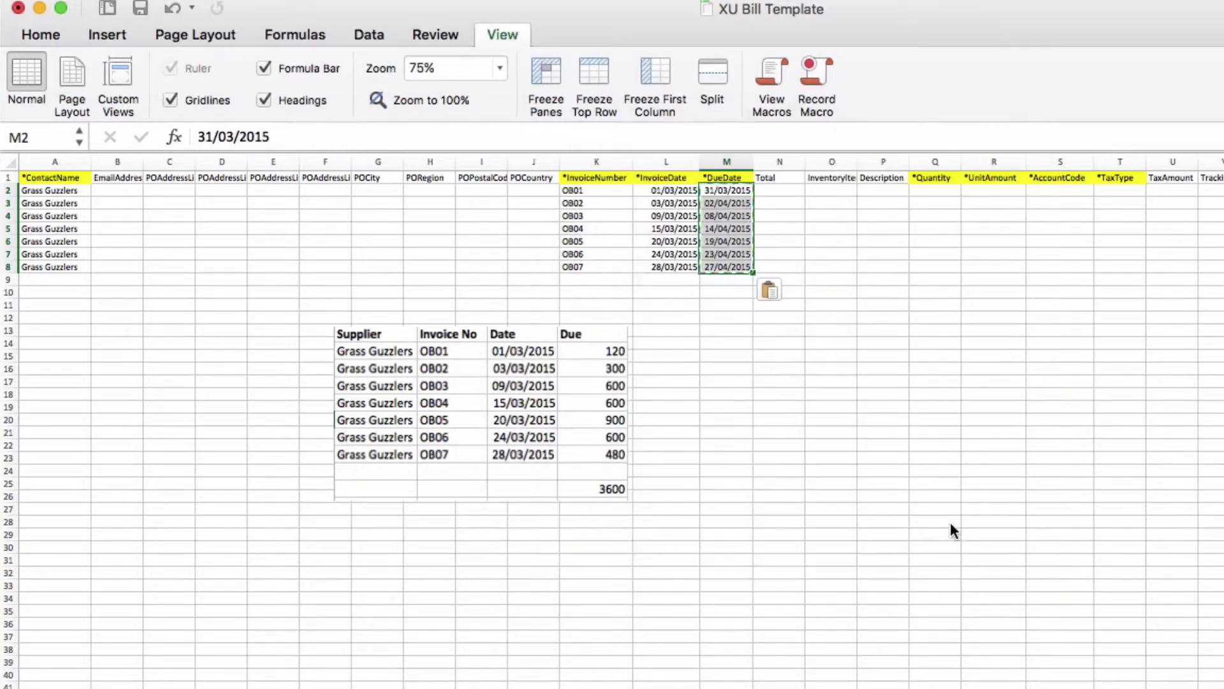
left_click(819, 410)
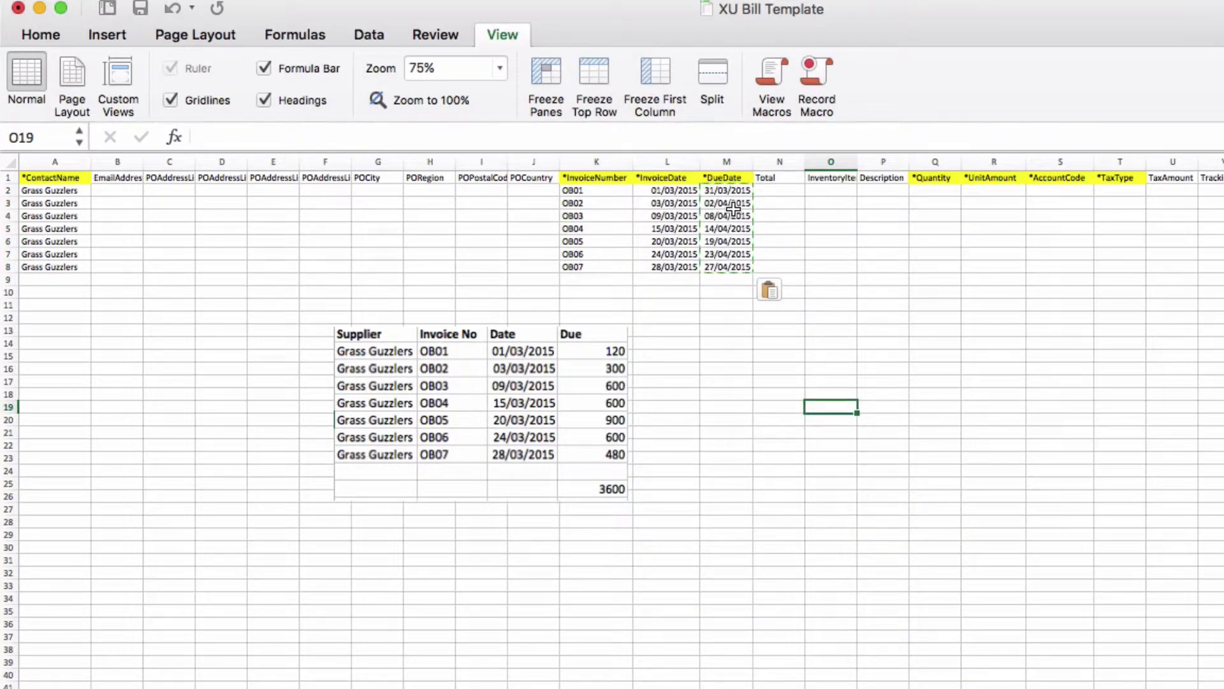
- Enter quantity 1 for all seven bills in Q2:Q8
key("Escape")
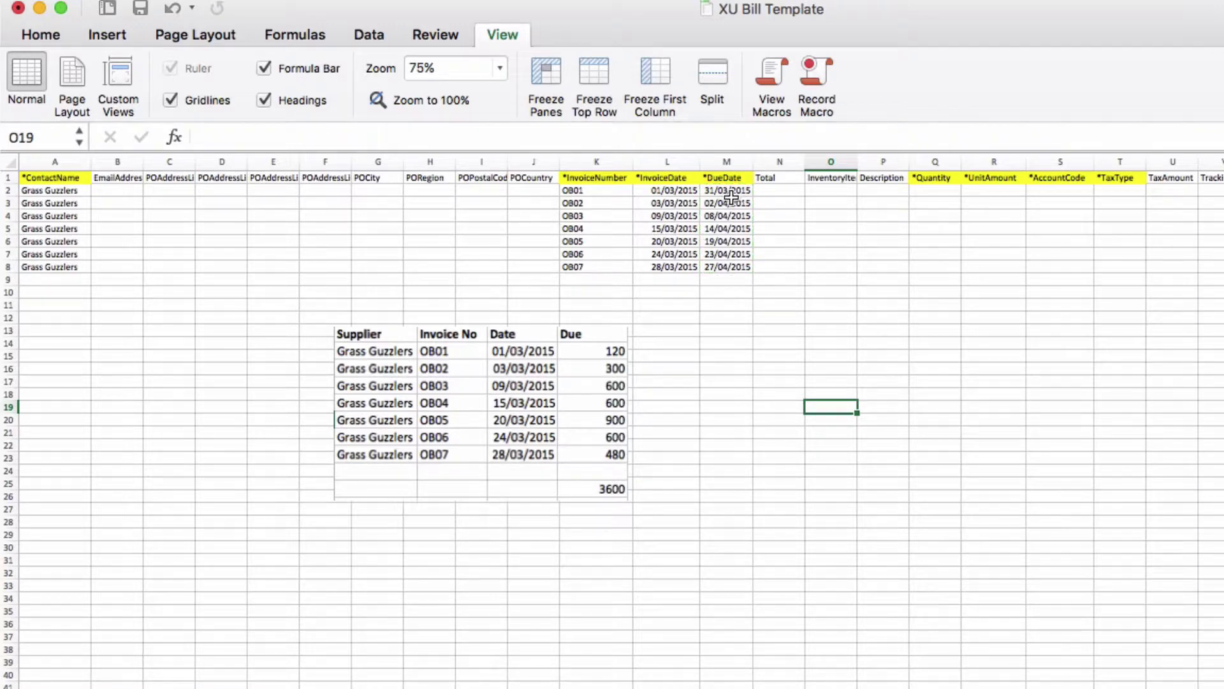
left_click(731, 196)
key("Down")
key("Down")
key("Down")
key("Down")
key("Down")
key("Down")
key("Up")
key("Up")
key("Up")
key("Up")
key("Up")
key("Up")
key("Right")
key("Right")
key("Right")
key("Right")
type("1")
key("Return")
type("1")
key("Return")
type("1")
key("Return")
type("1")
key("Return")
type("1")
key("Return")
type("1")
key("Return")
type("1")
key("Right")
key("Up")
key("Up")
key("Up")
key("Up")
key("Up")
key("Up")
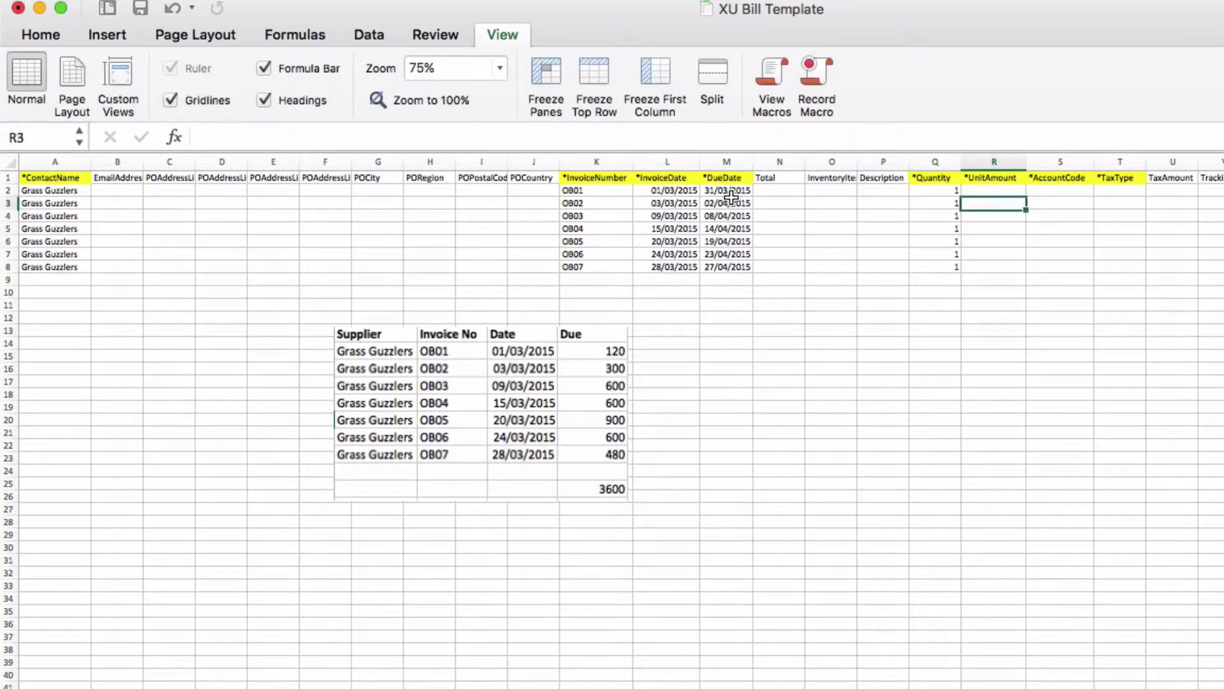
- Enter unit amounts 120, 300, 600, 600 and 900 for bills OB01–OB05
type("120")
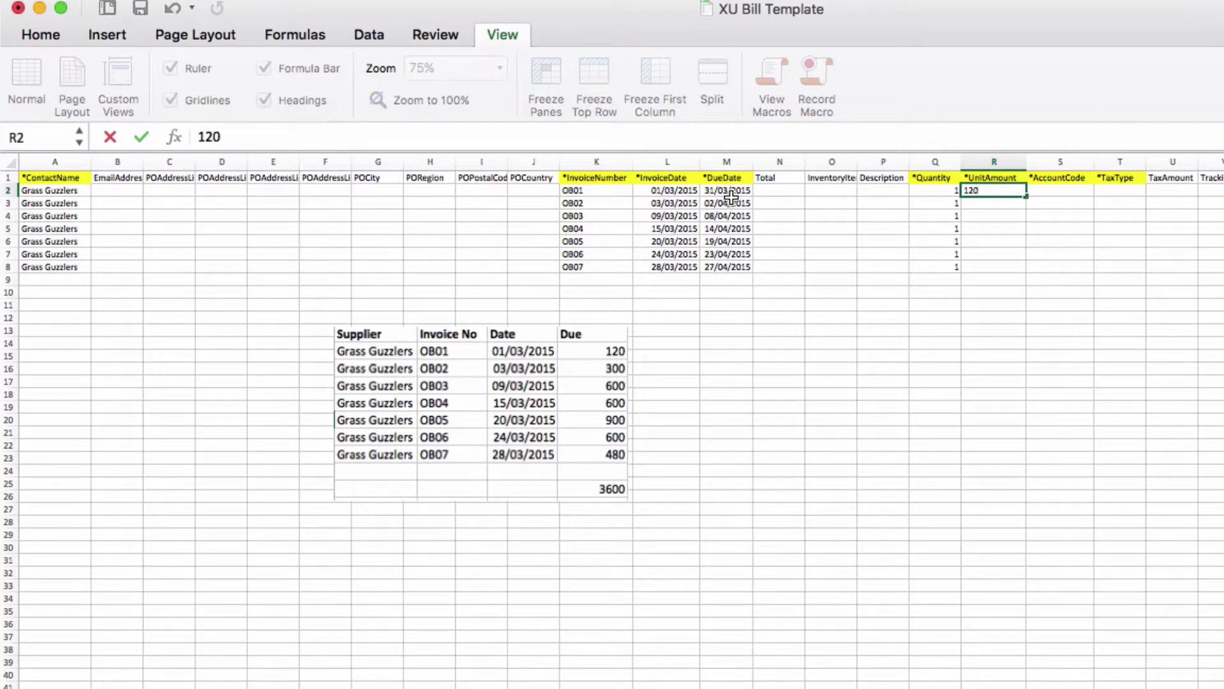
key("Return")
type("300")
key("Return")
type("600")
key("Return")
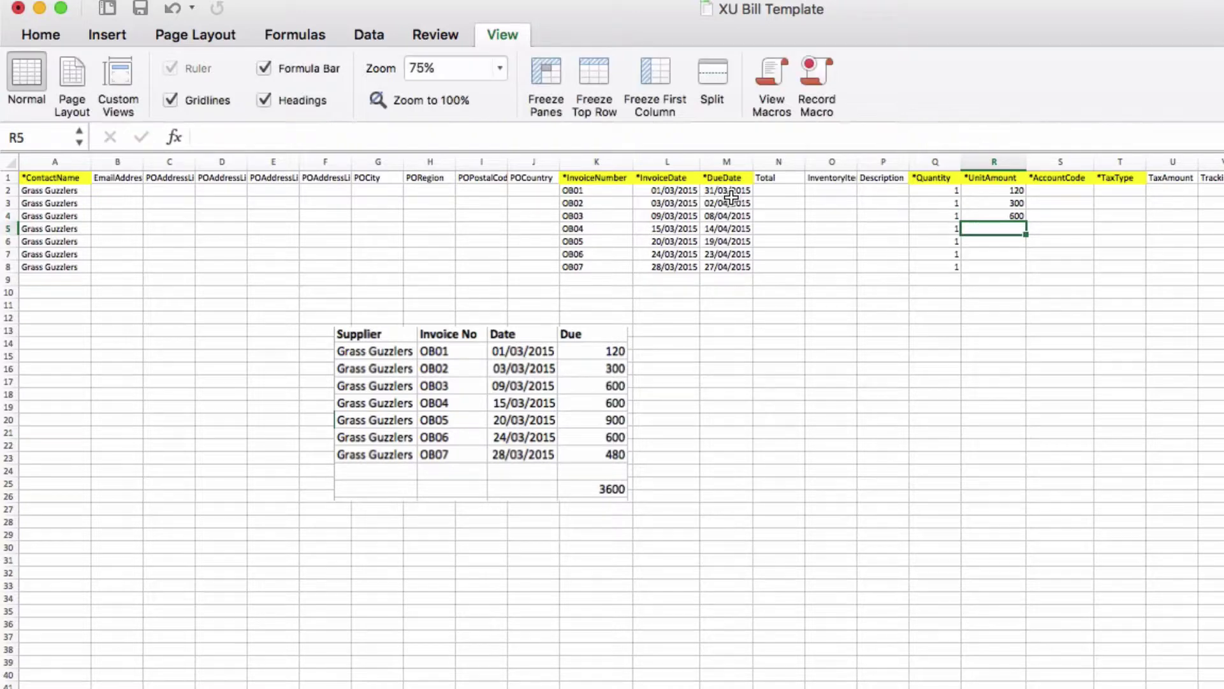
type("600")
key("Return")
type("900")
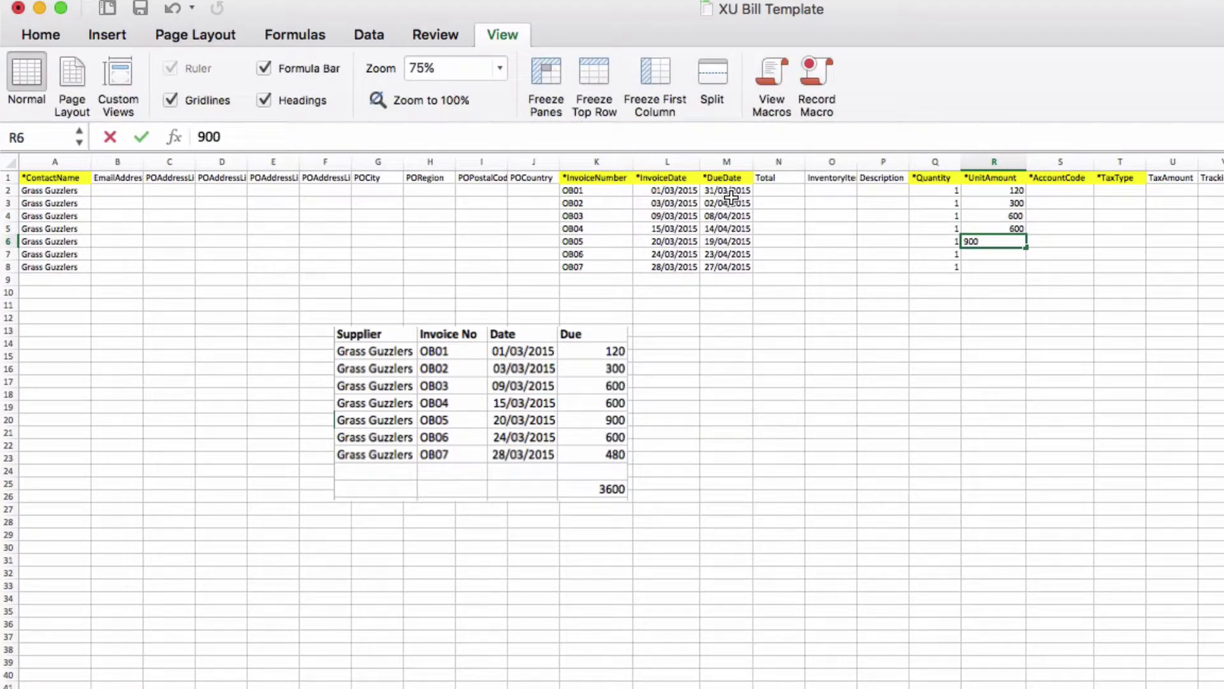
key("Return")
- Enter unit amounts 600 for OB06 and 480 for OB07
type("600")
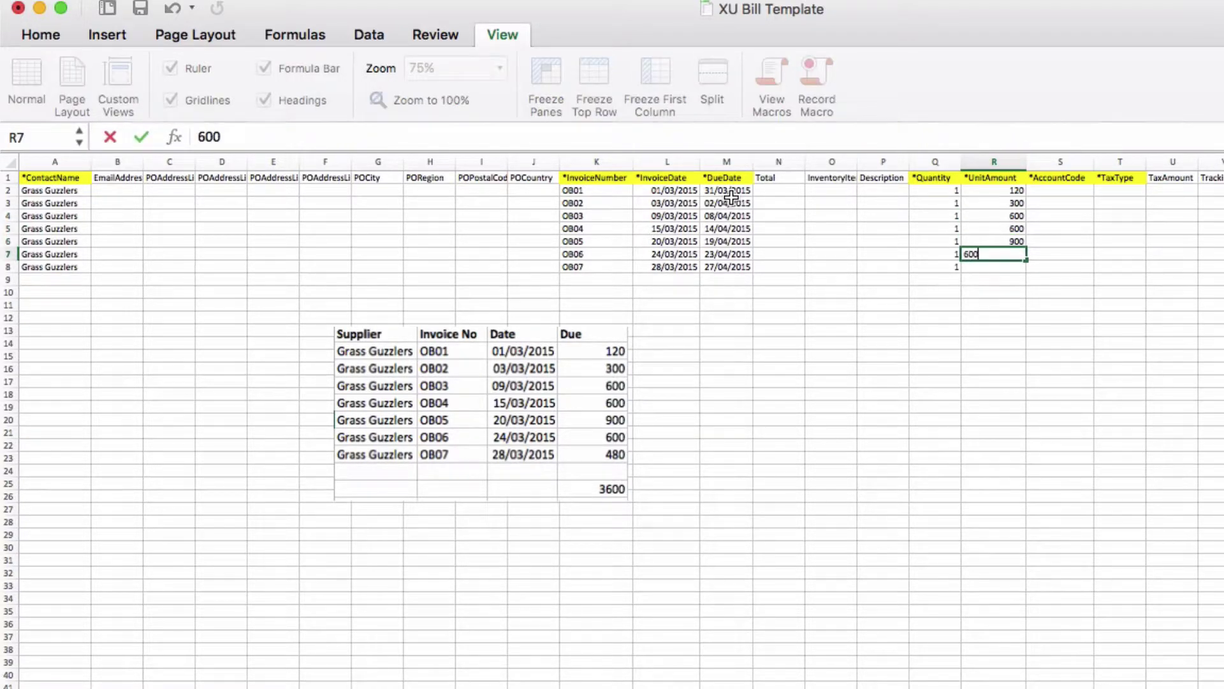
key("Return")
type("48")
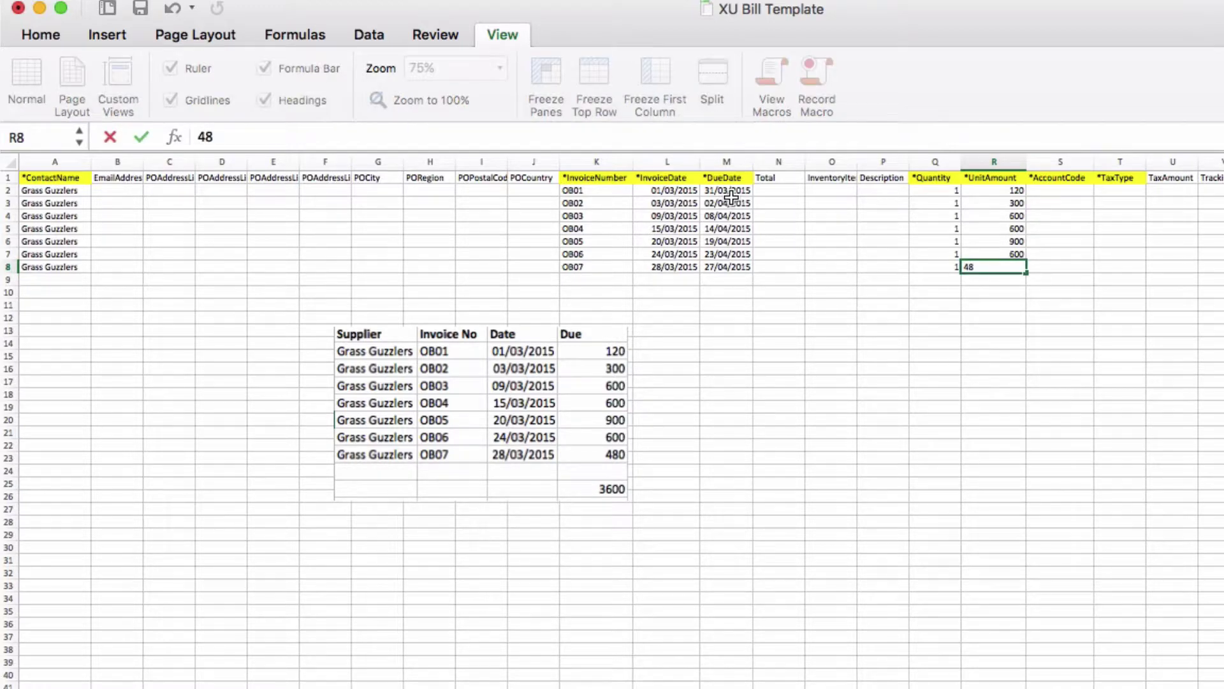
type("0")
key("Tab")
- Enter account code 412 for all seven bills in S2:S8
key("Up")
key("Up")
key("Up")
key("Up")
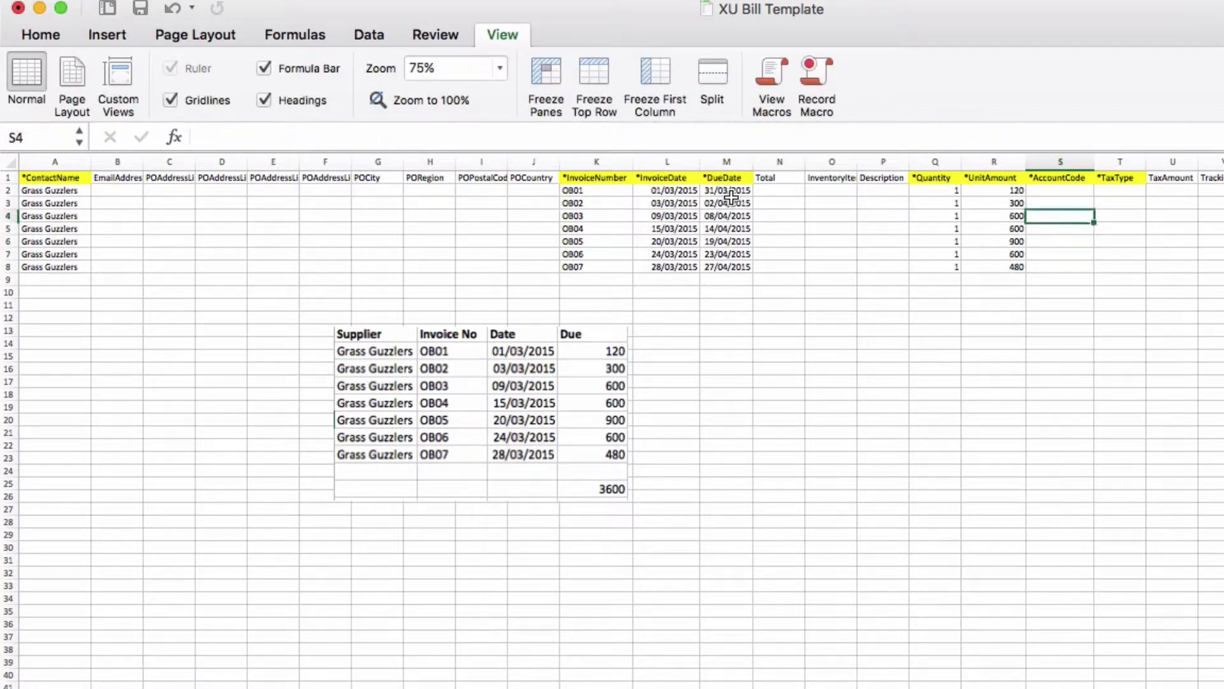
key("Up")
key("Up")
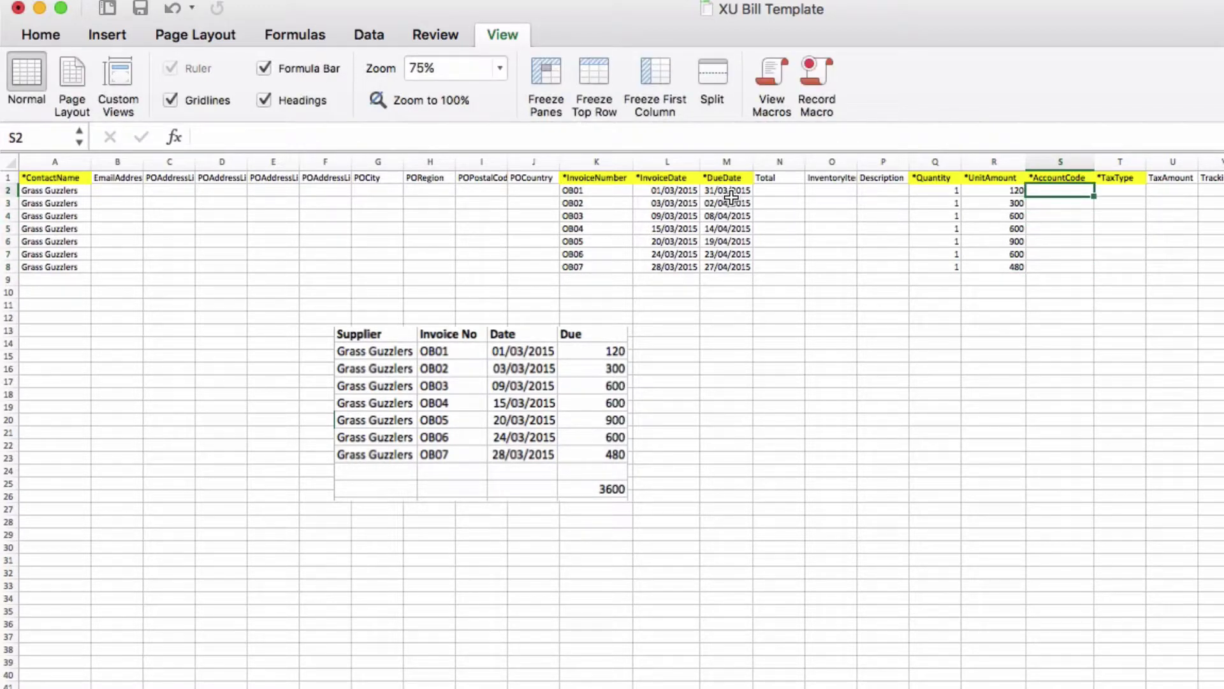
type("412")
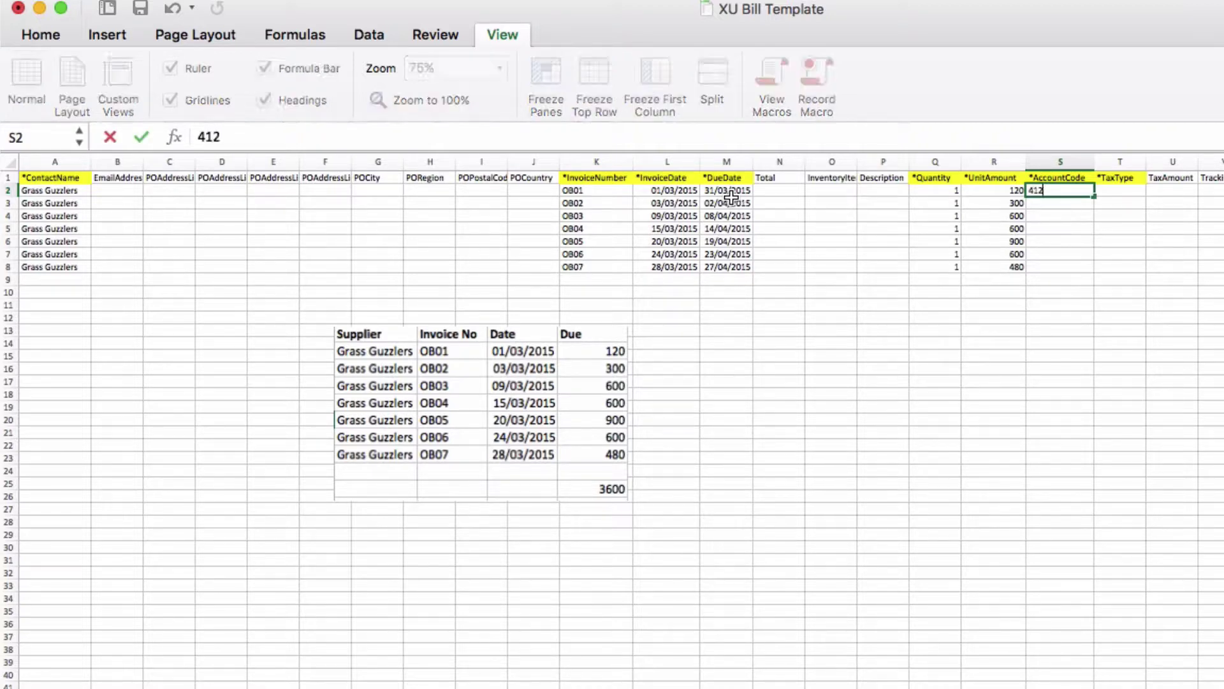
key("Return")
key("Up")
key("Down")
type("412")
key("Return")
type("412")
key("Return")
type("412")
key("Return")
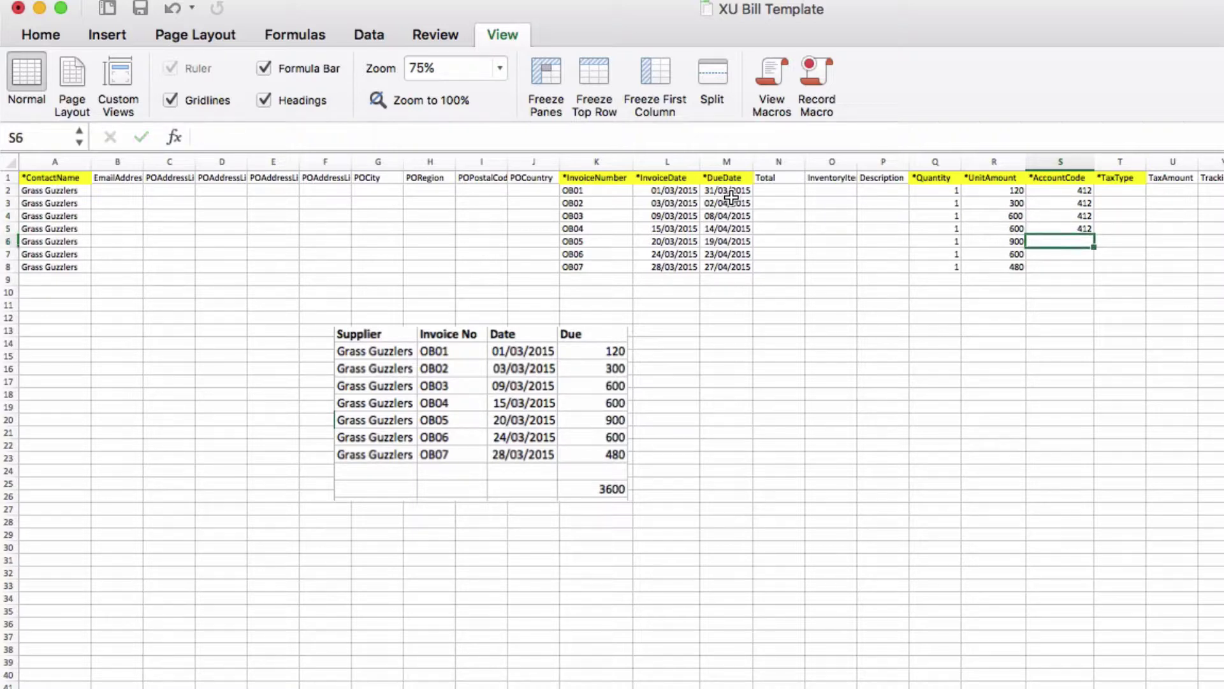
type("412")
key("Return")
type("412")
key("Return")
type("412")
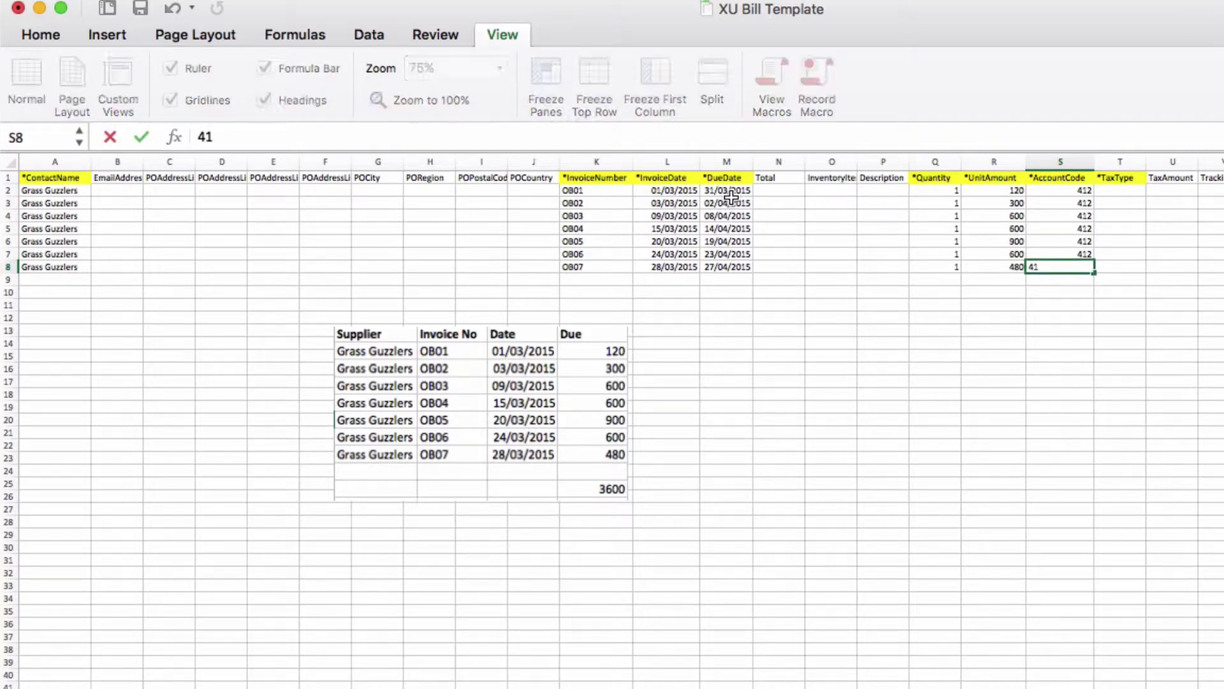
key("Return")
key("Right")
key("Up")
key("Up")
key("Up")
key("Up")
key("Up")
key("Up")
key("Up")
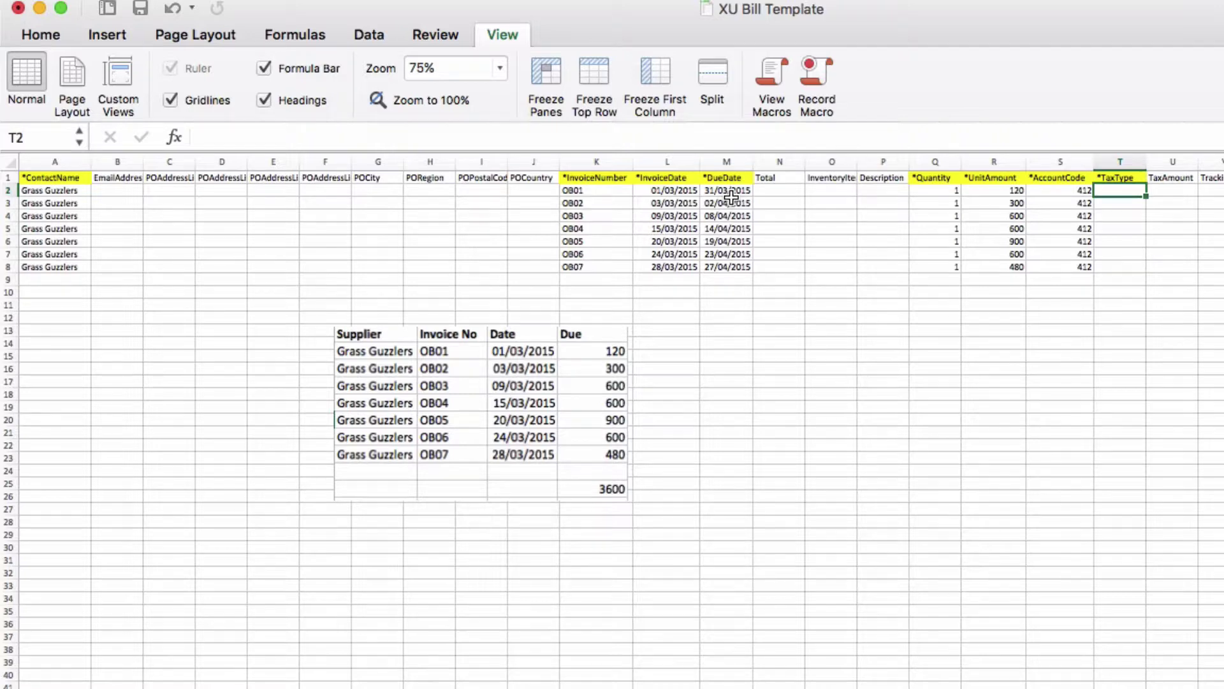
- Widen column T and fill '20% (VAT on Expenses)' as the tax type from T2 to T8
left_click_drag(1142, 161, 1189, 159)
type("20%")
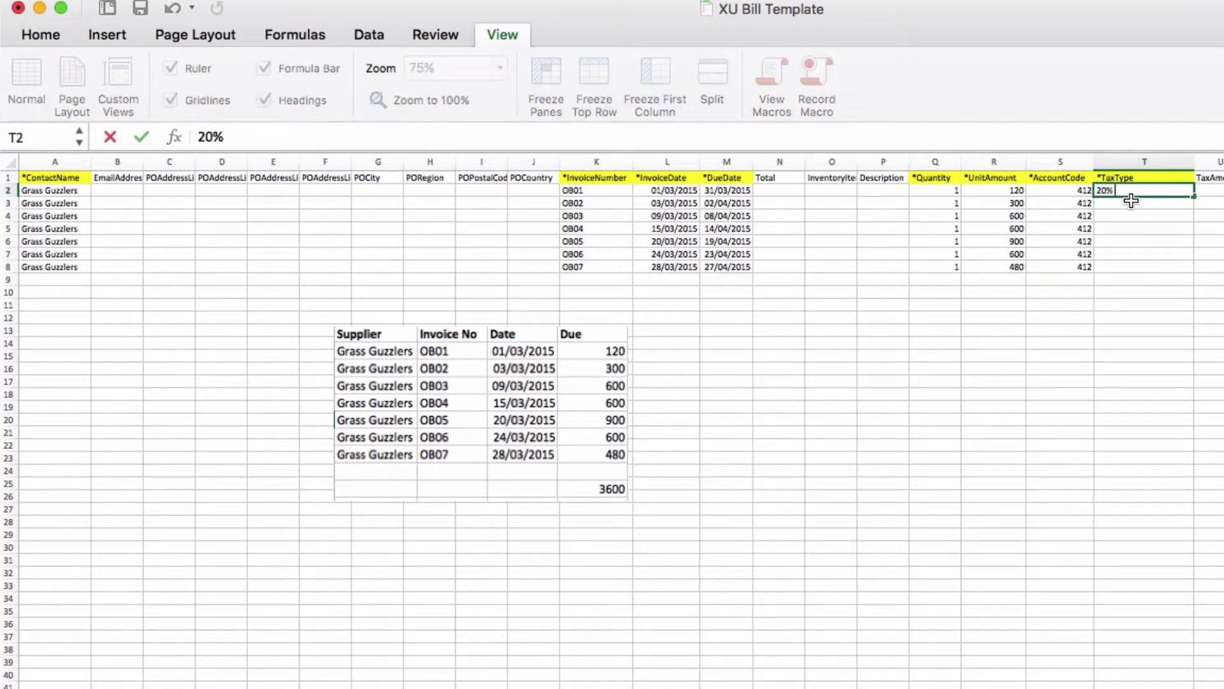
type(" (VAT on Expen")
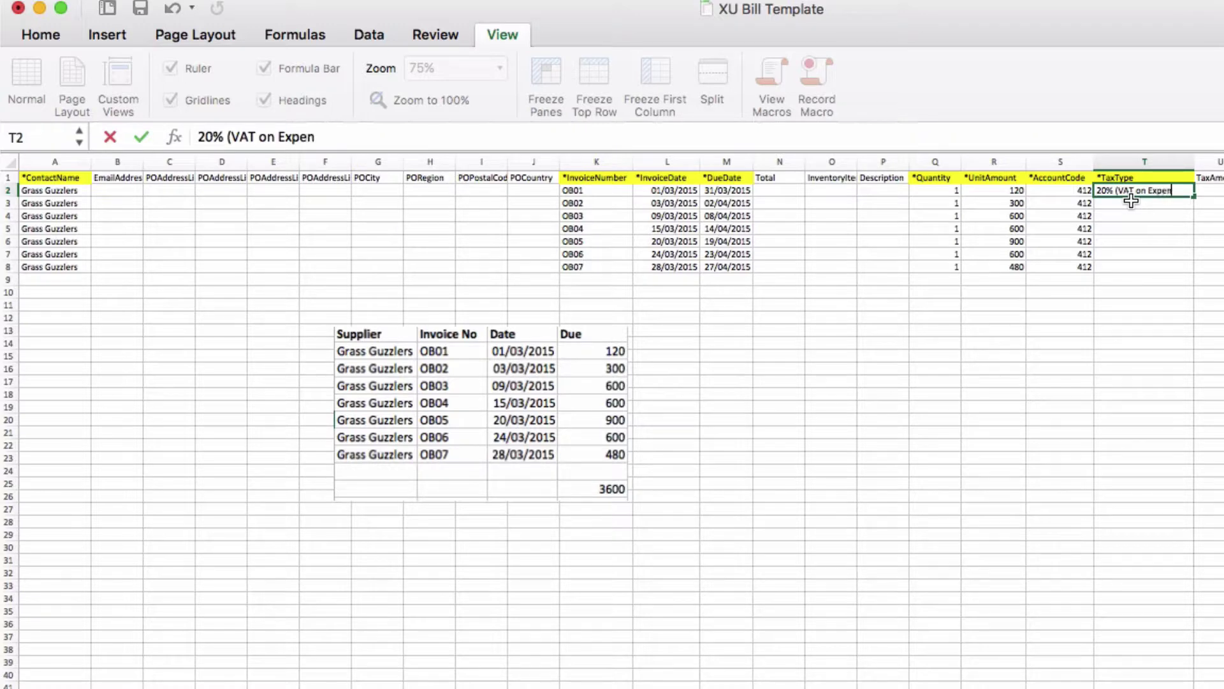
type("ses)")
key("Return")
left_click(1173, 193)
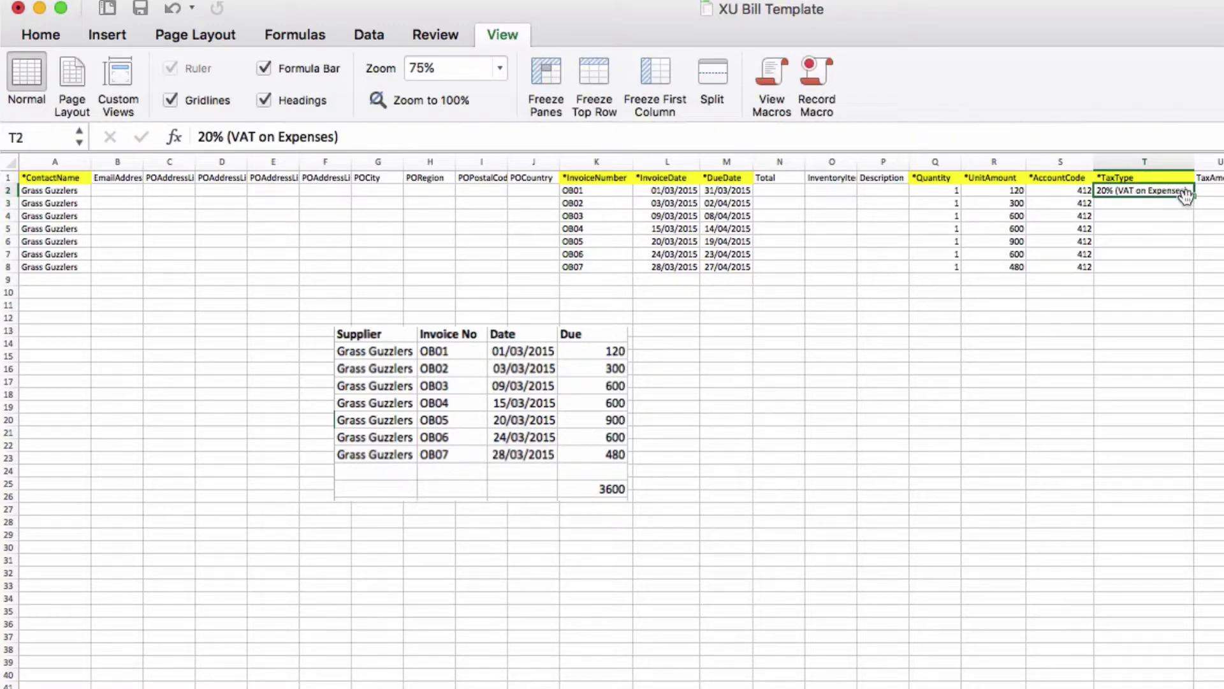
left_click_drag(1188, 200, 1185, 272)
left_click(1008, 317)
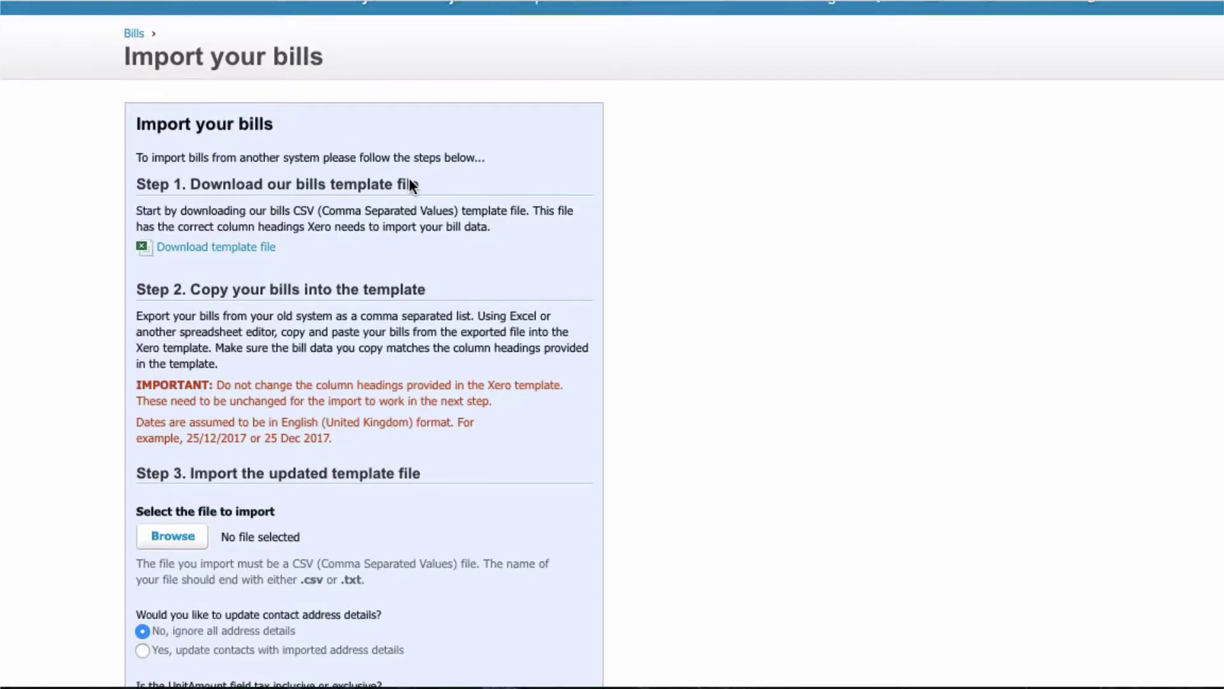
- Select XU Opening Balances.csv from the Desktop as the bills import file
scroll(410, 185, "down", 2)
scroll(410, 180, "down", 2)
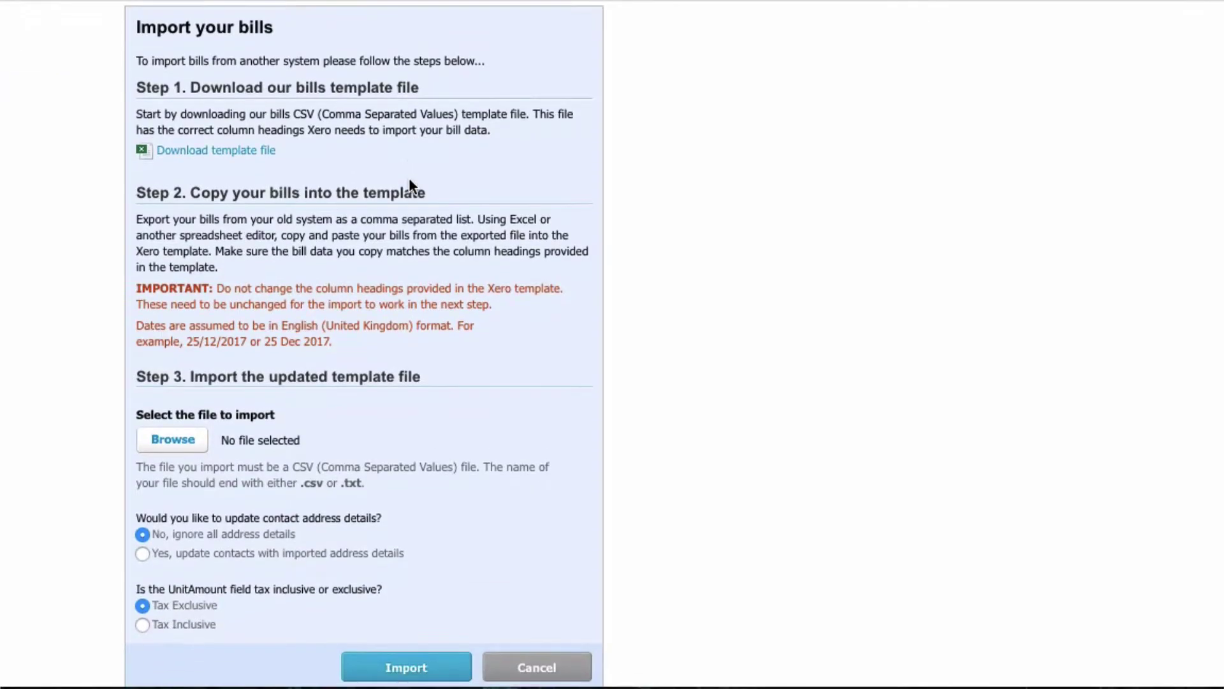
scroll(281, 172, "down", 2)
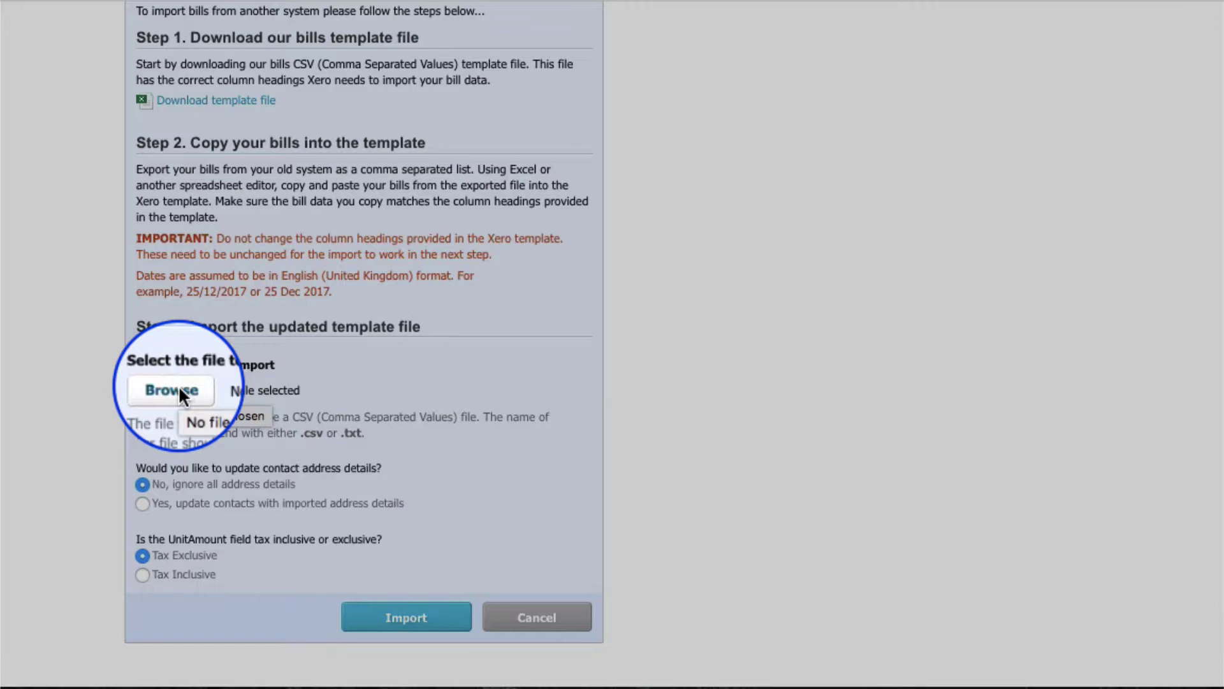
left_click(180, 385)
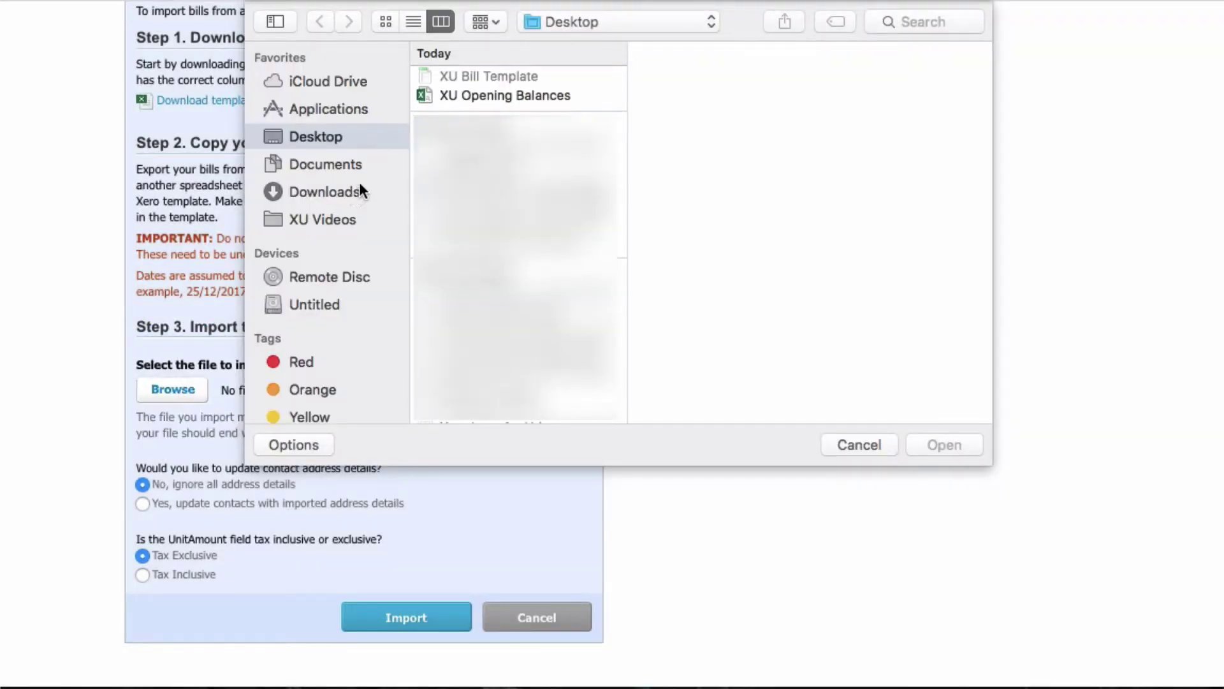
left_click(482, 95)
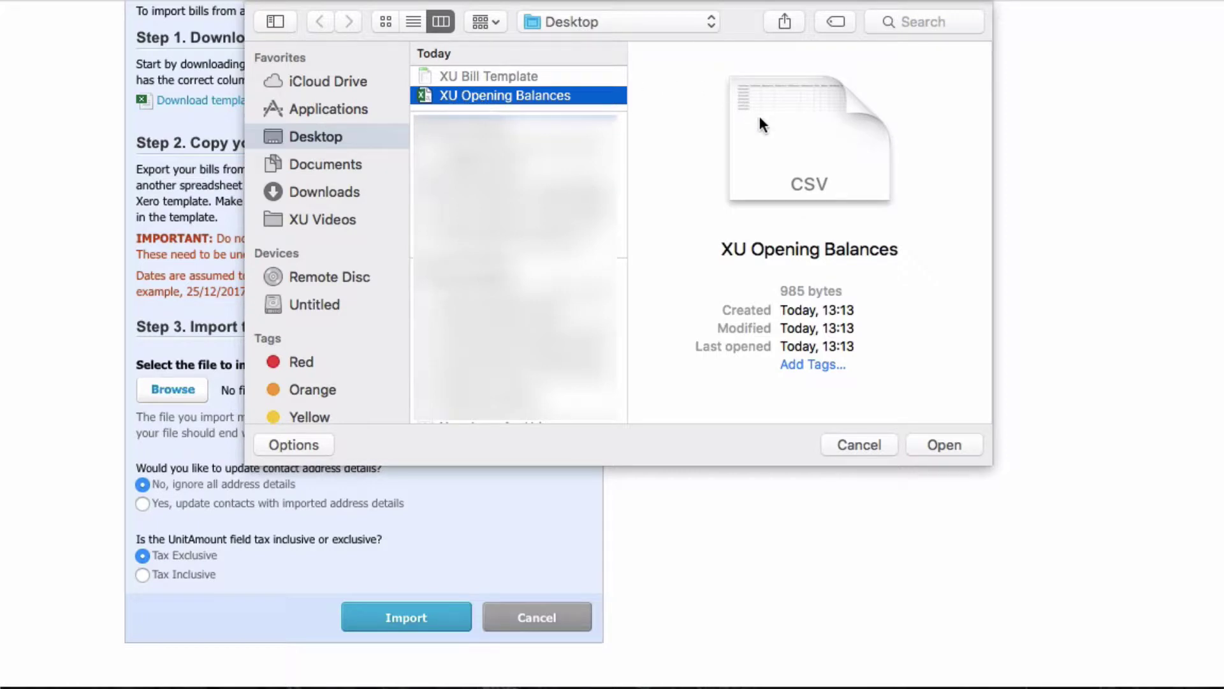
left_click(942, 445)
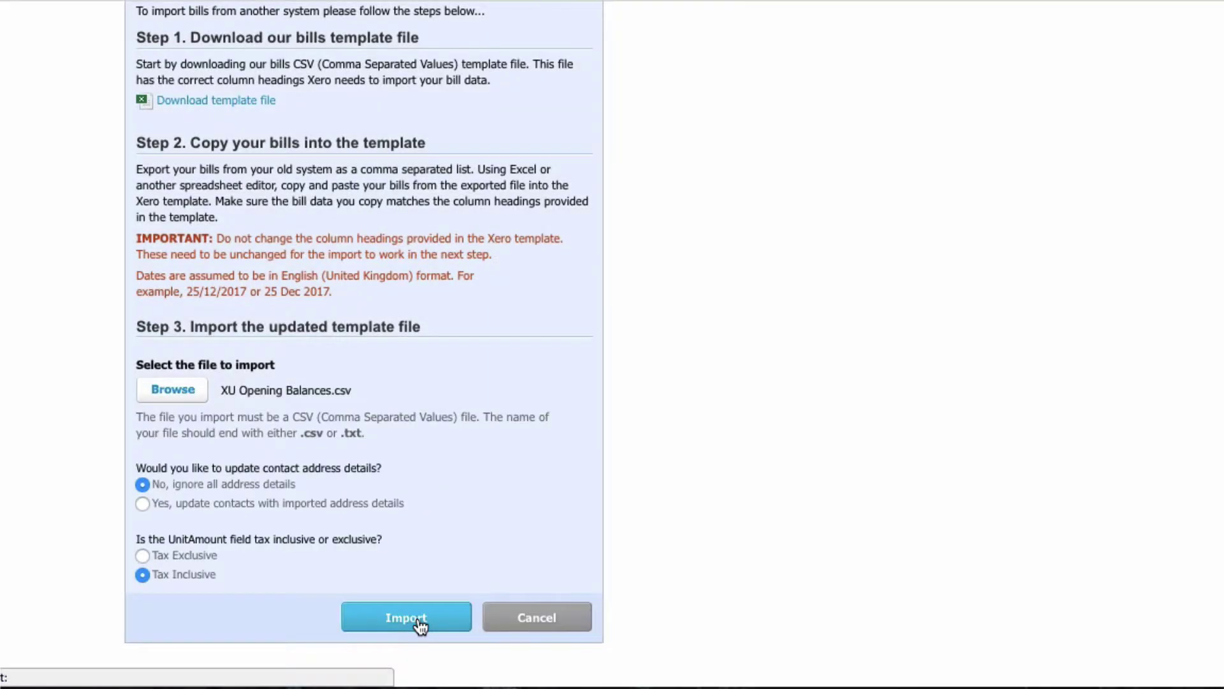
- Complete the import, bringing in the seven Grass Guzzlers draft bills OB01–OB07
left_click(421, 626)
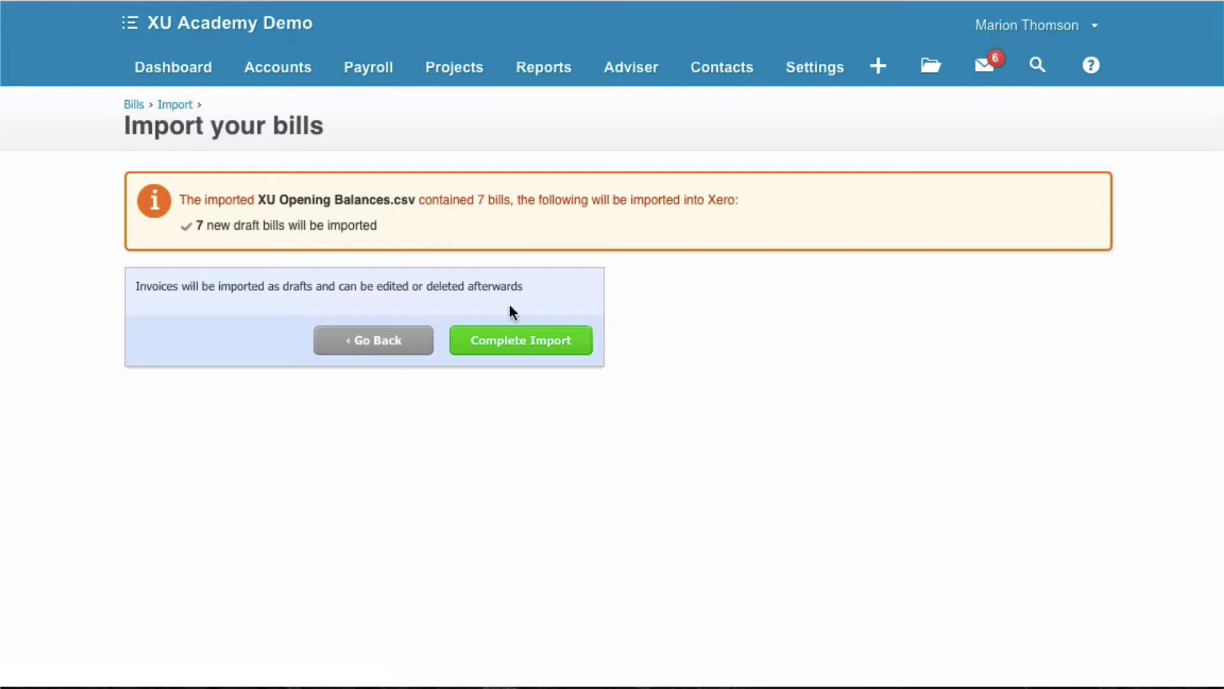
left_click(523, 348)
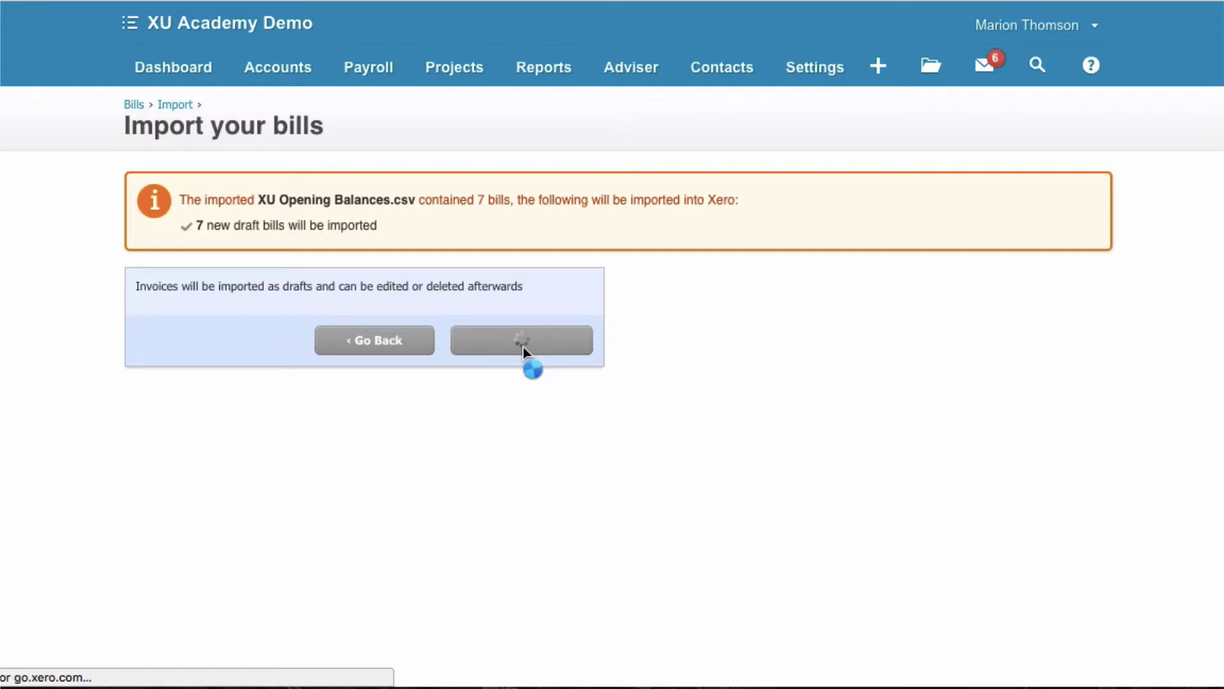
scroll(469, 474, "down", 3)
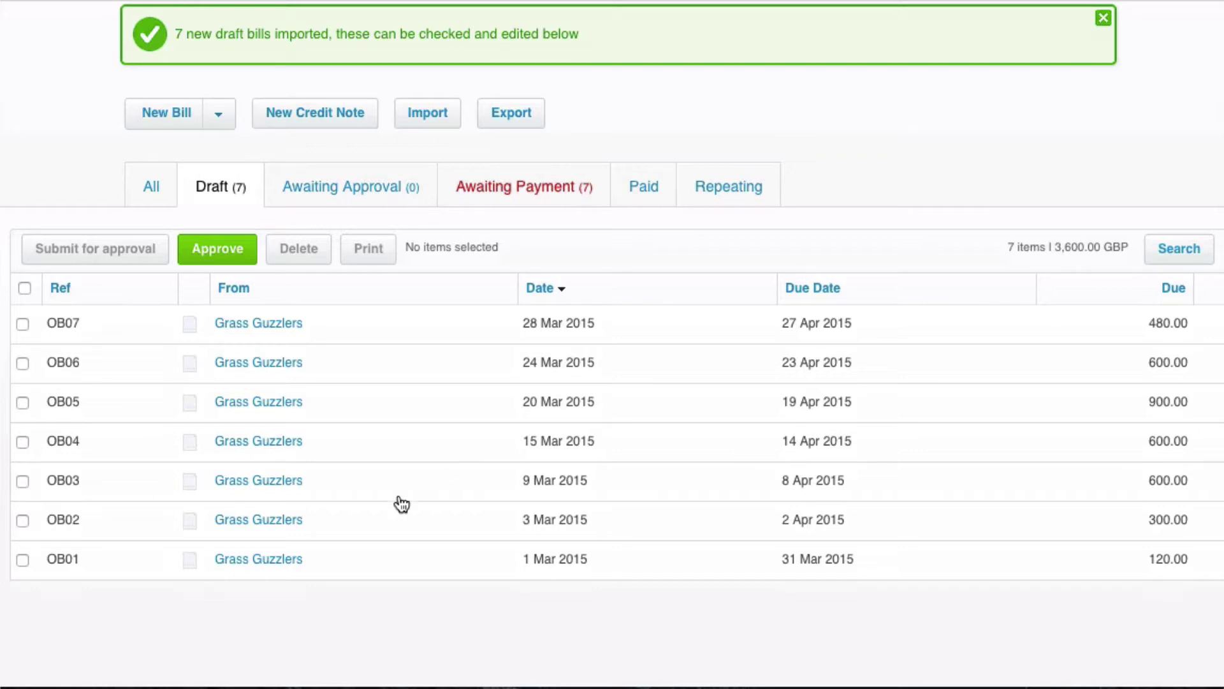
- Review draft bills OB01 and OB02, closing each without changes
left_click(275, 561)
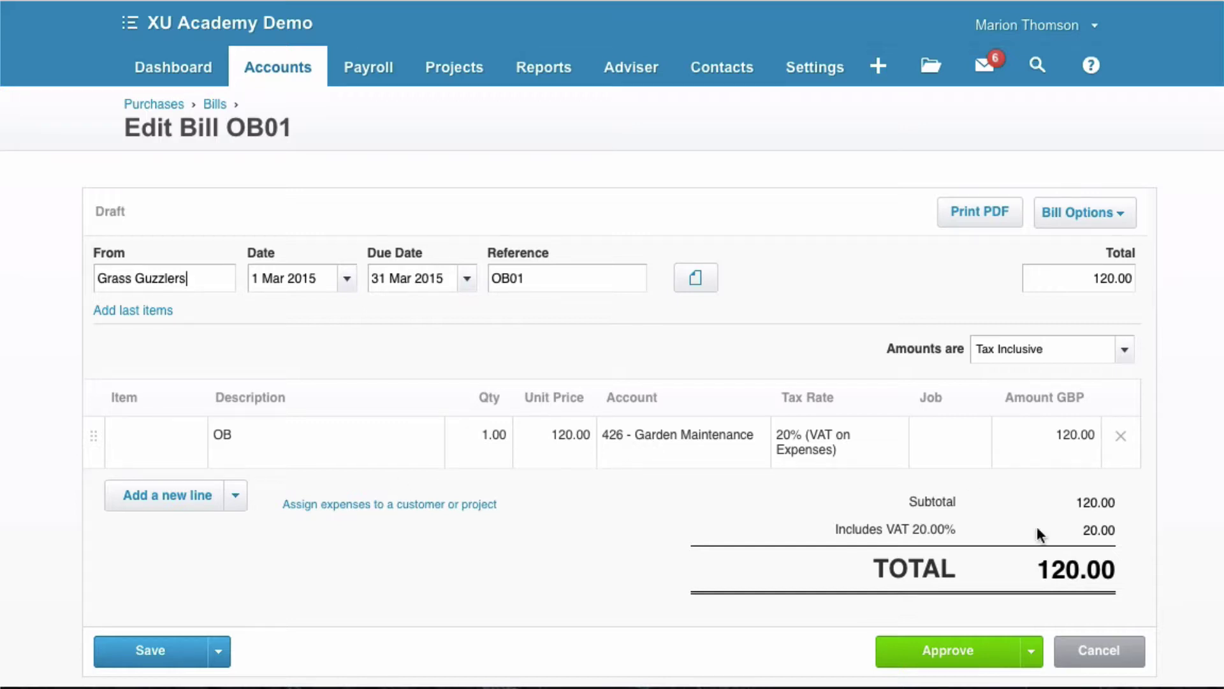
left_click(1092, 650)
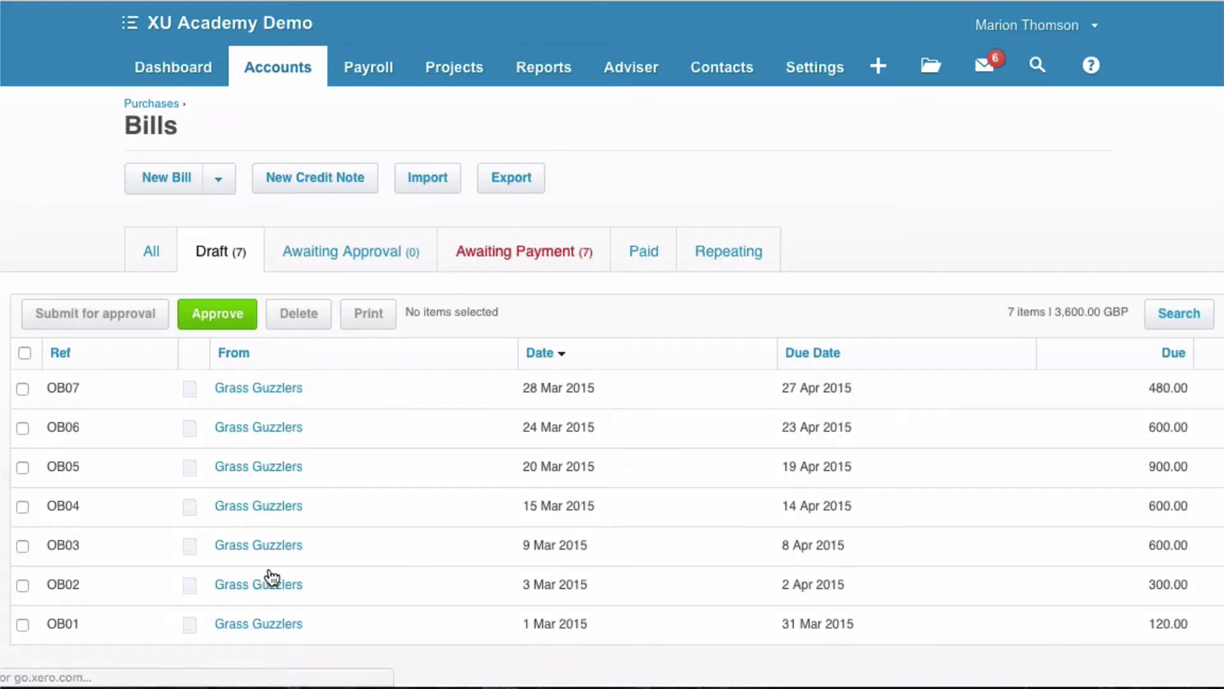
left_click(265, 585)
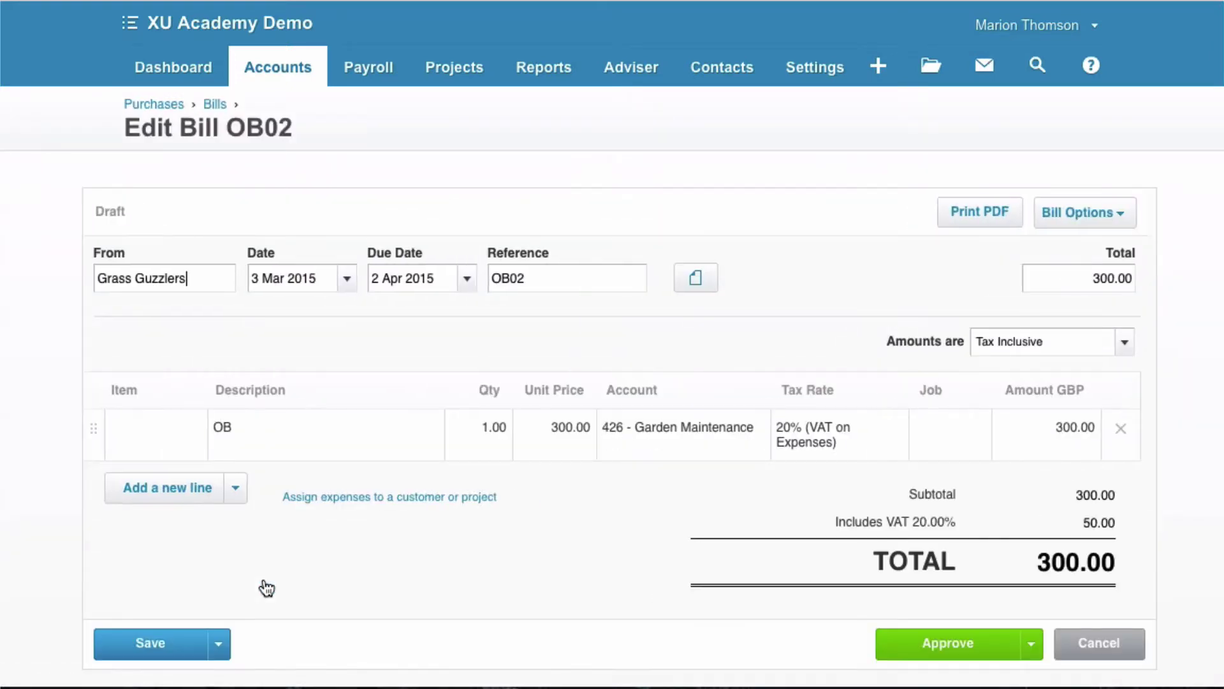
left_click(1088, 650)
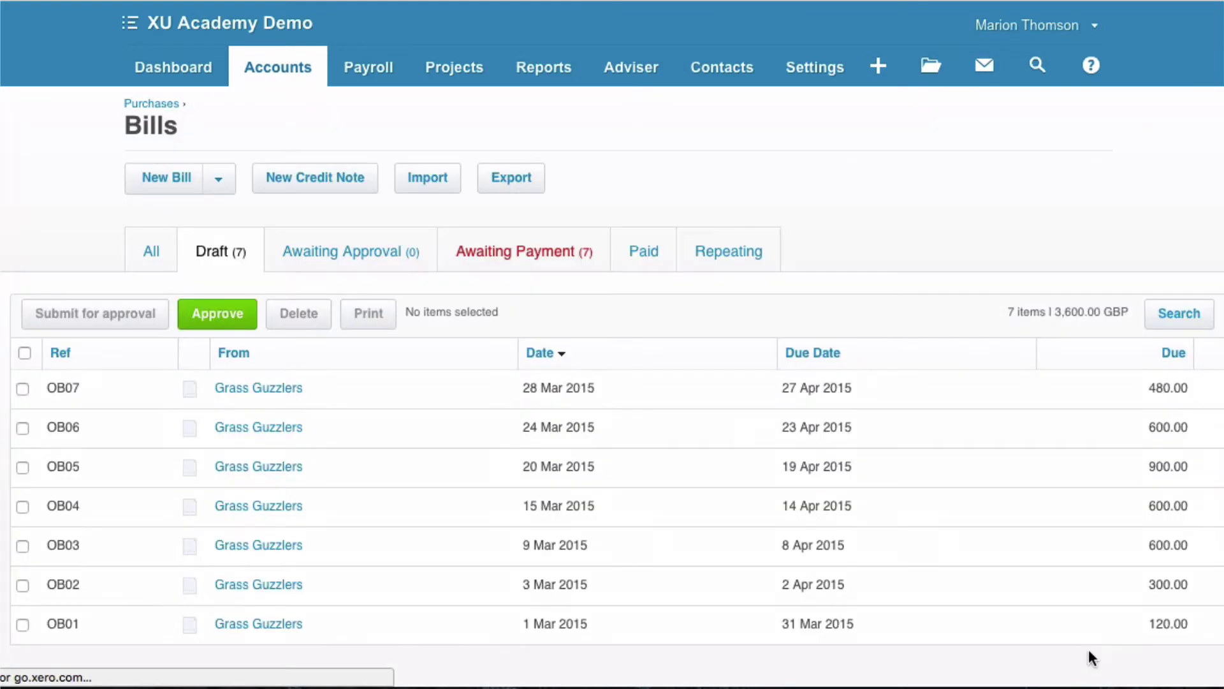
- Select all seven draft bills and approve them
left_click(25, 353)
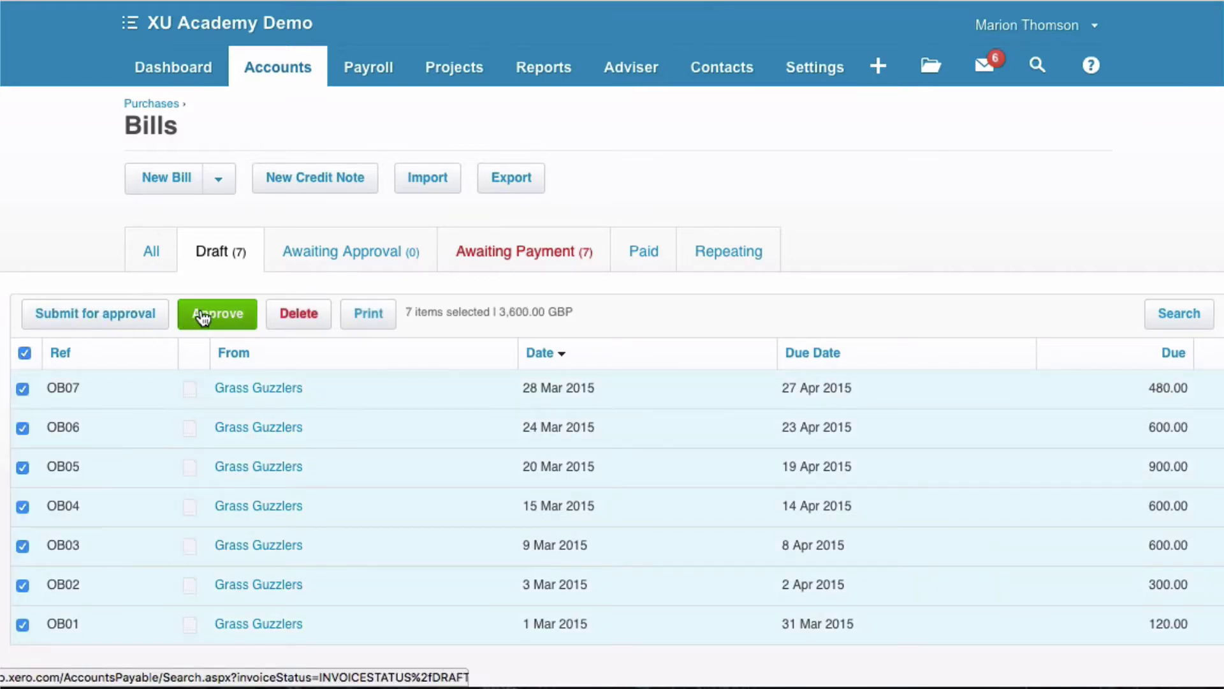
left_click(225, 319)
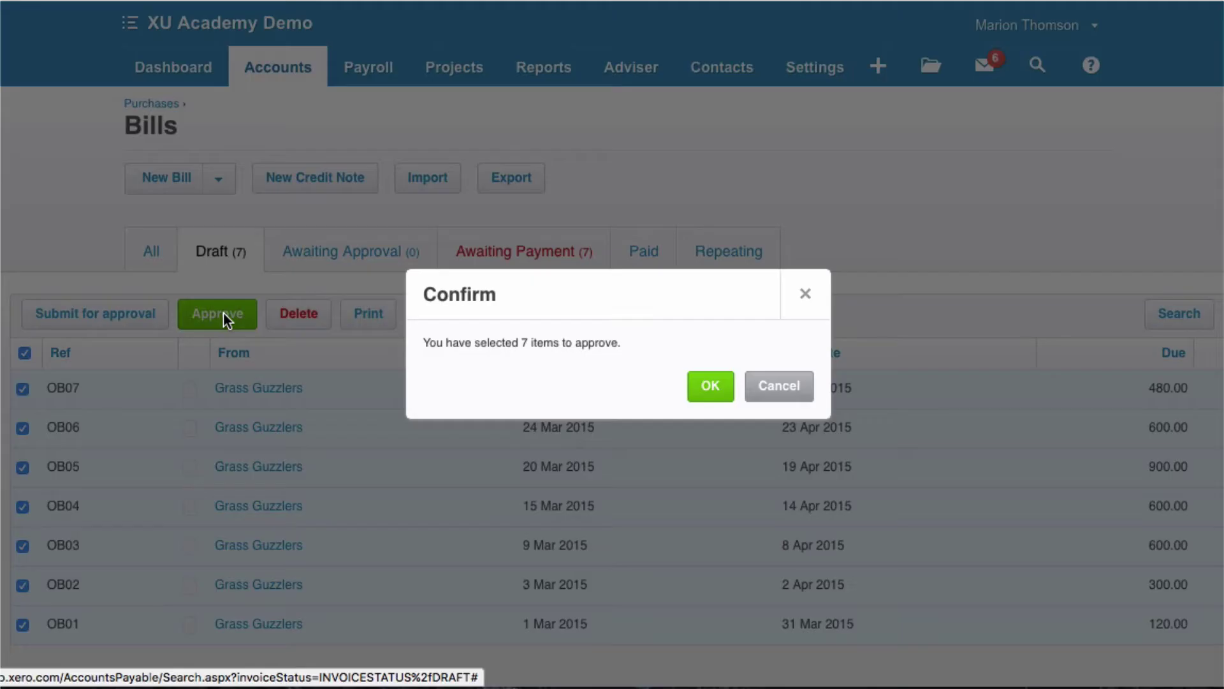
left_click(711, 387)
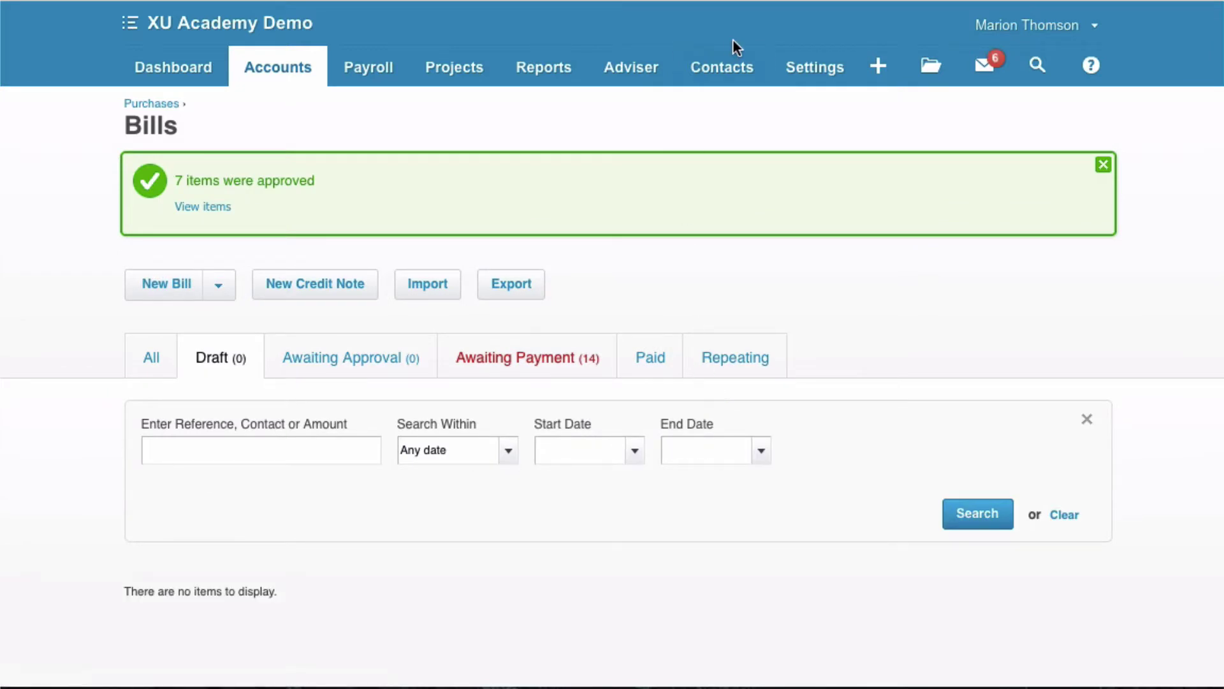
- Save the 1 Jan–31 Mar 2015 conversion balances, balancing at 8,060.00 with Accounts Payable 3,600.00
mouse_move(812, 77)
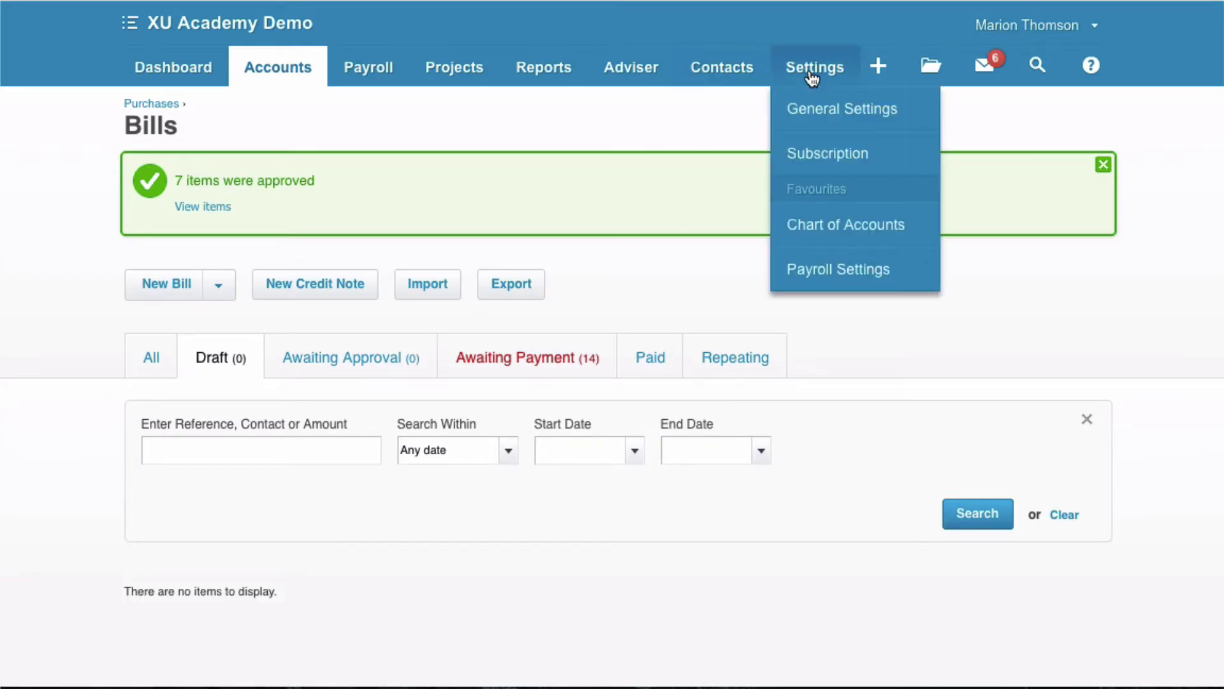
left_click(822, 116)
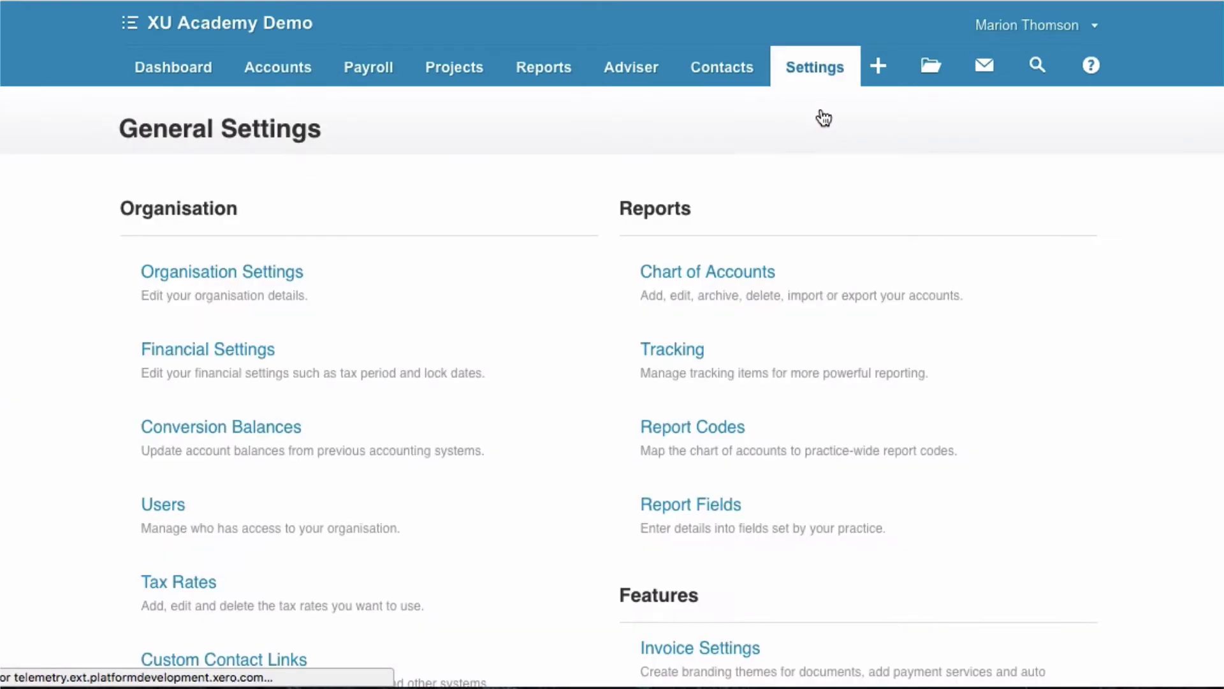
left_click(247, 435)
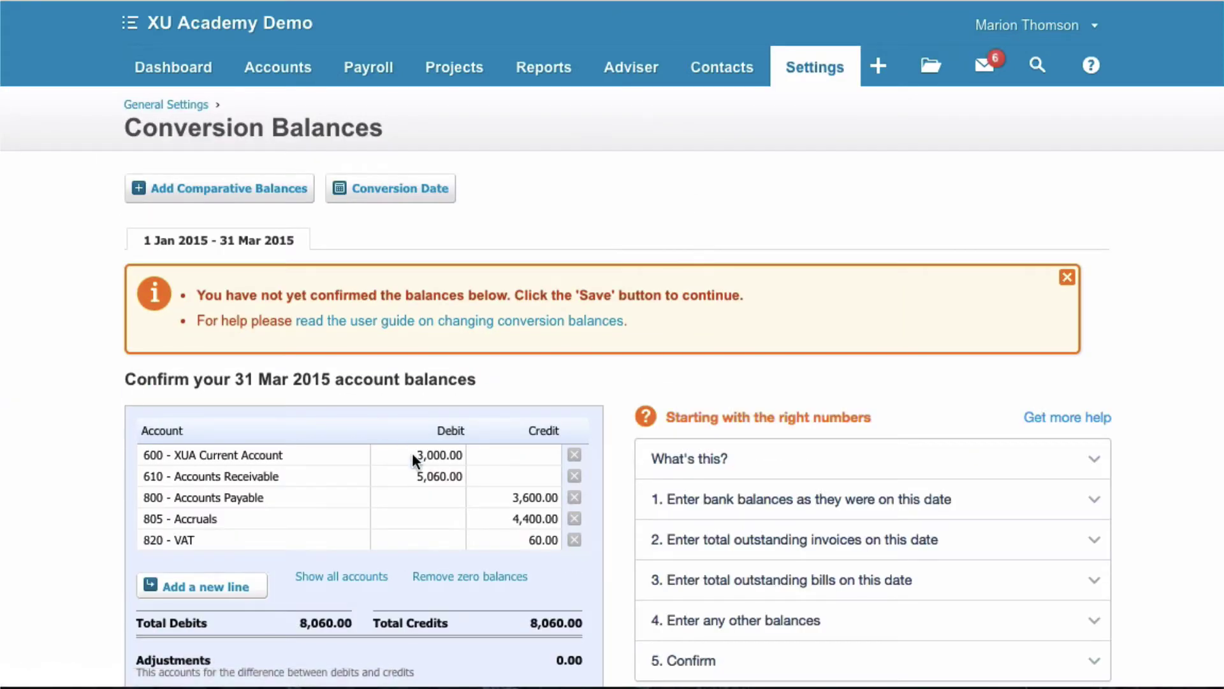
scroll(412, 453, "down", 2)
scroll(534, 407, "down", 2)
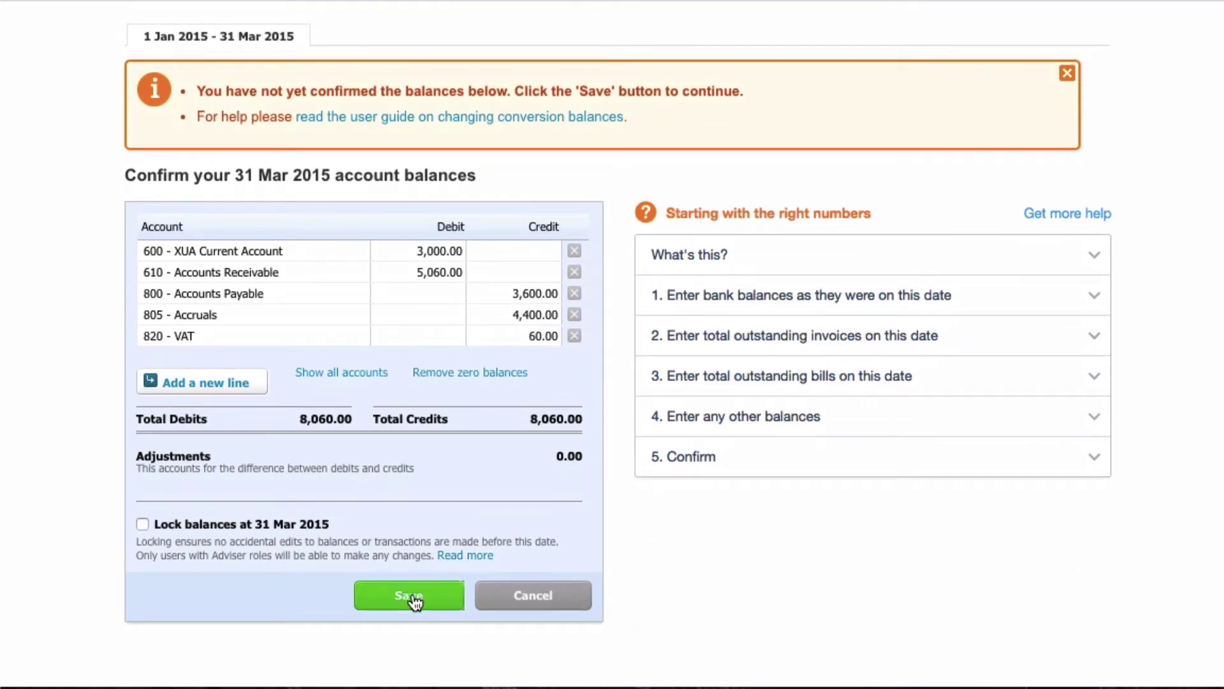
left_click(413, 598)
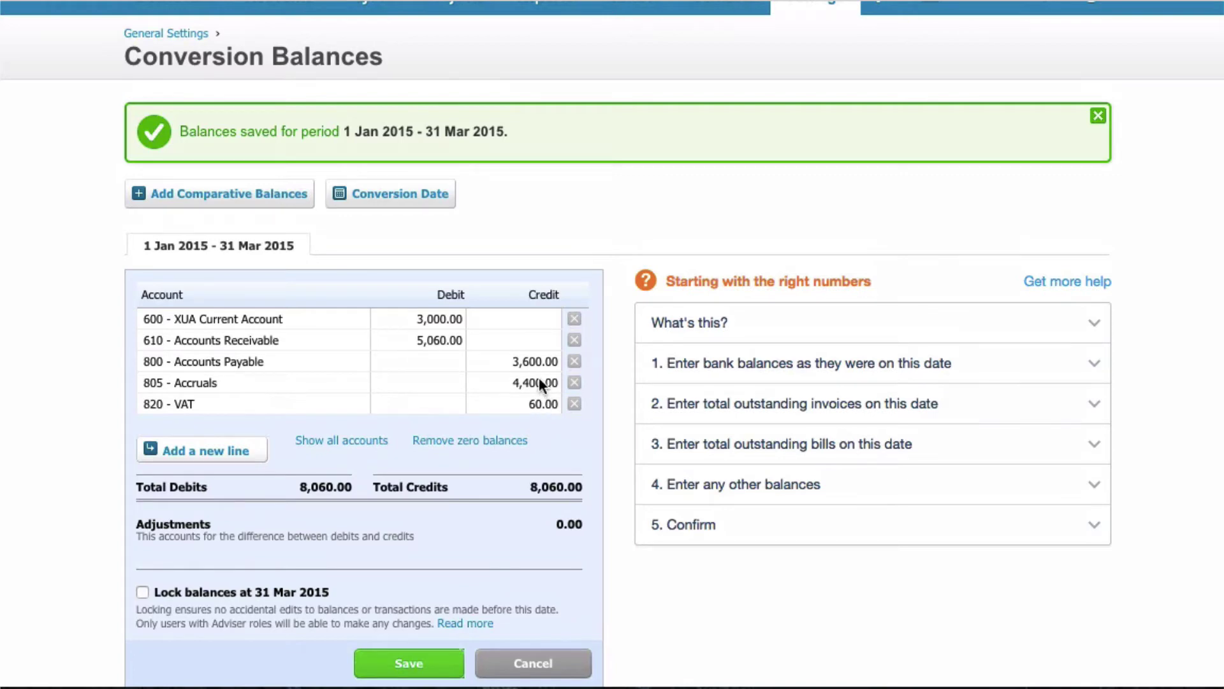
scroll(536, 372, "up", 1)
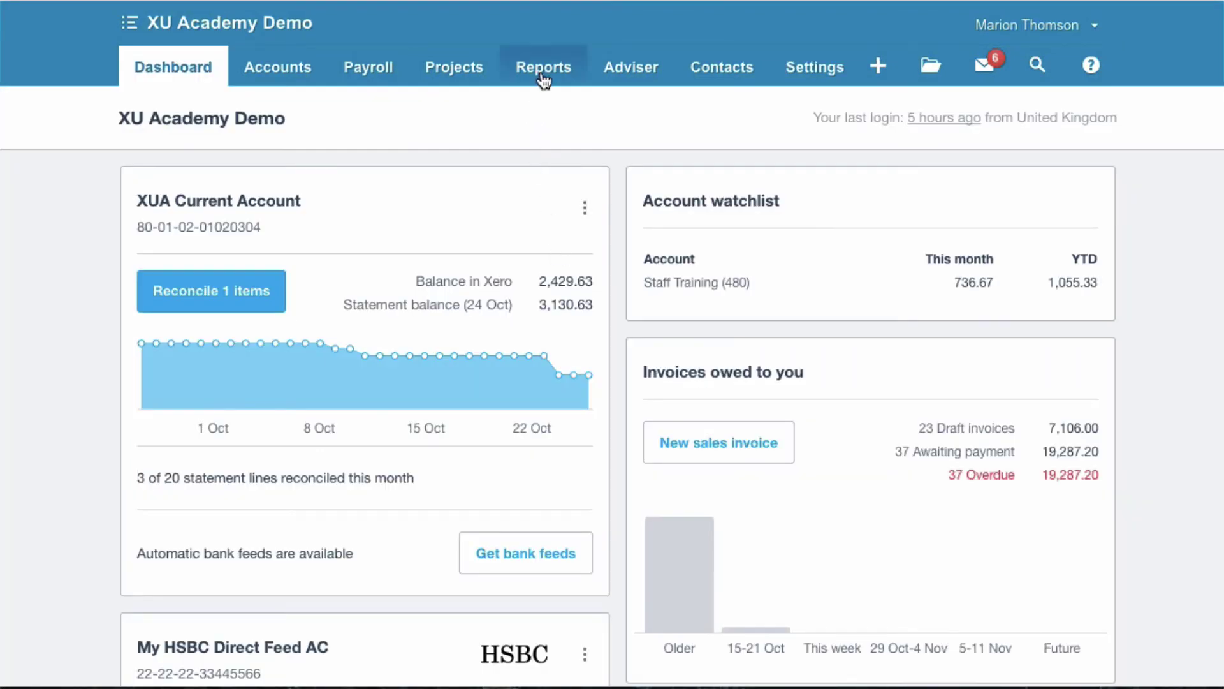
- Run the Aged Payables report dated March 2015 with individual invoices shown
left_click(542, 75)
left_click(561, 238)
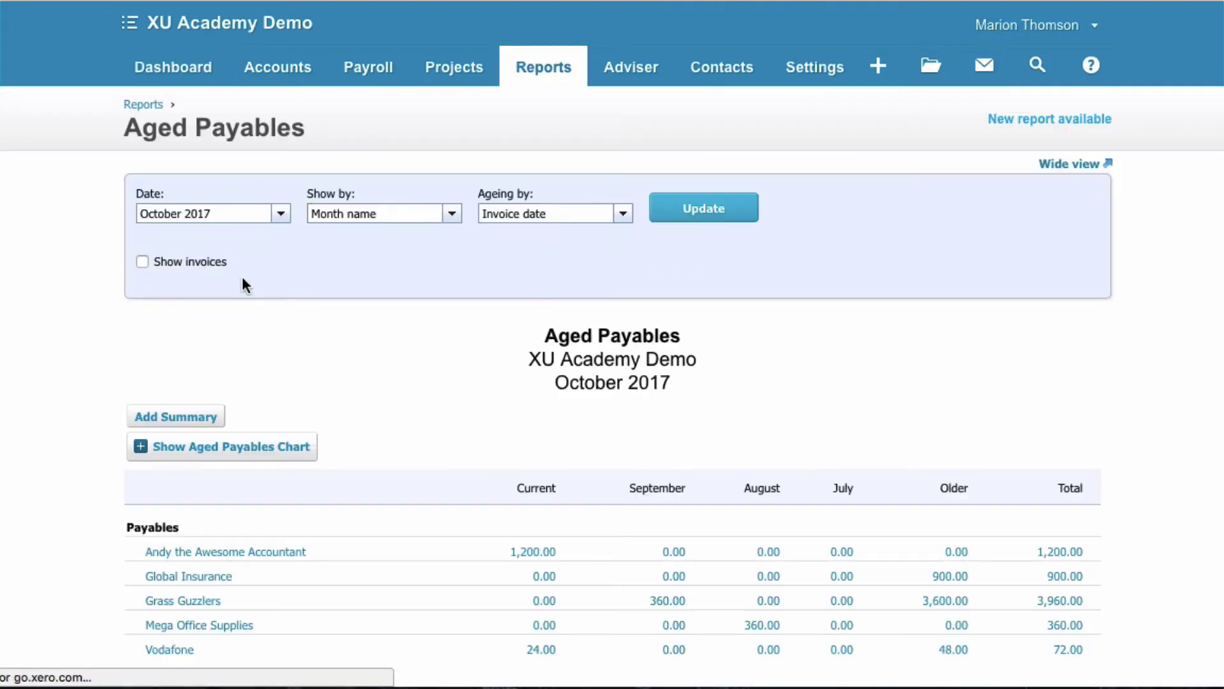
left_click(225, 214)
key("BackSpace")
key("BackSpace")
key("BackSpace")
key("BackSpace")
key("BackSpace")
key("BackSpace")
key("BackSpace")
key("BackSpace")
key("BackSpace")
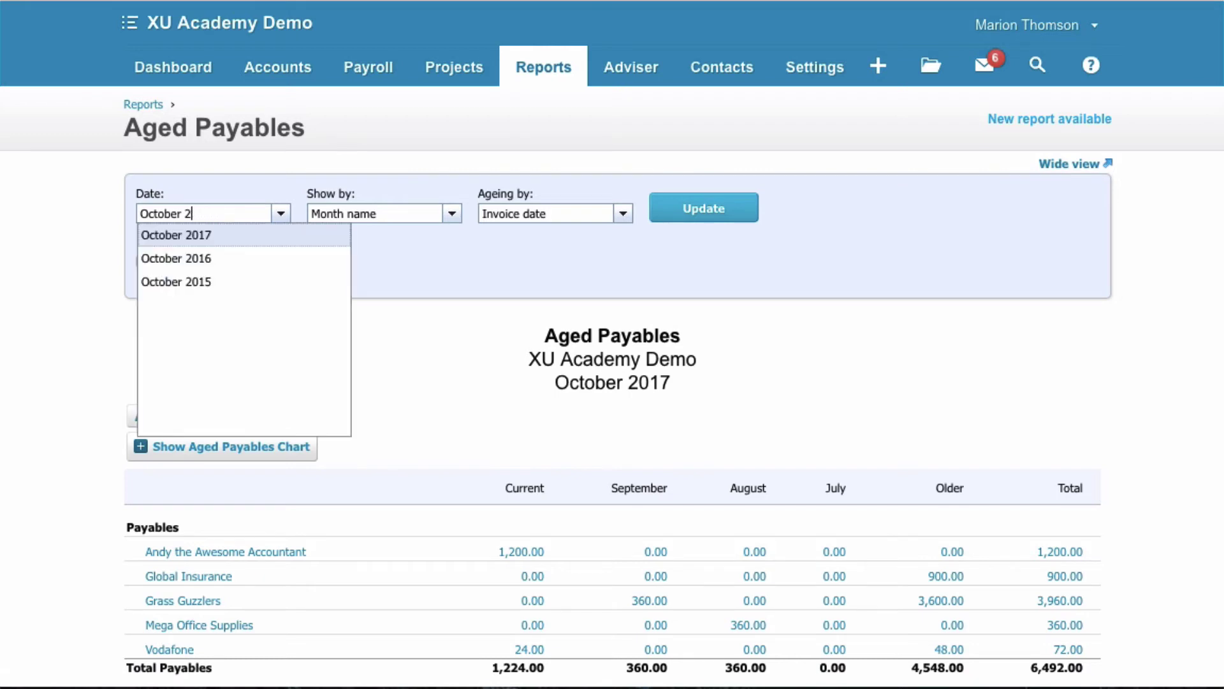
key("BackSpace")
key("BackSpace")
key("BackSpace")
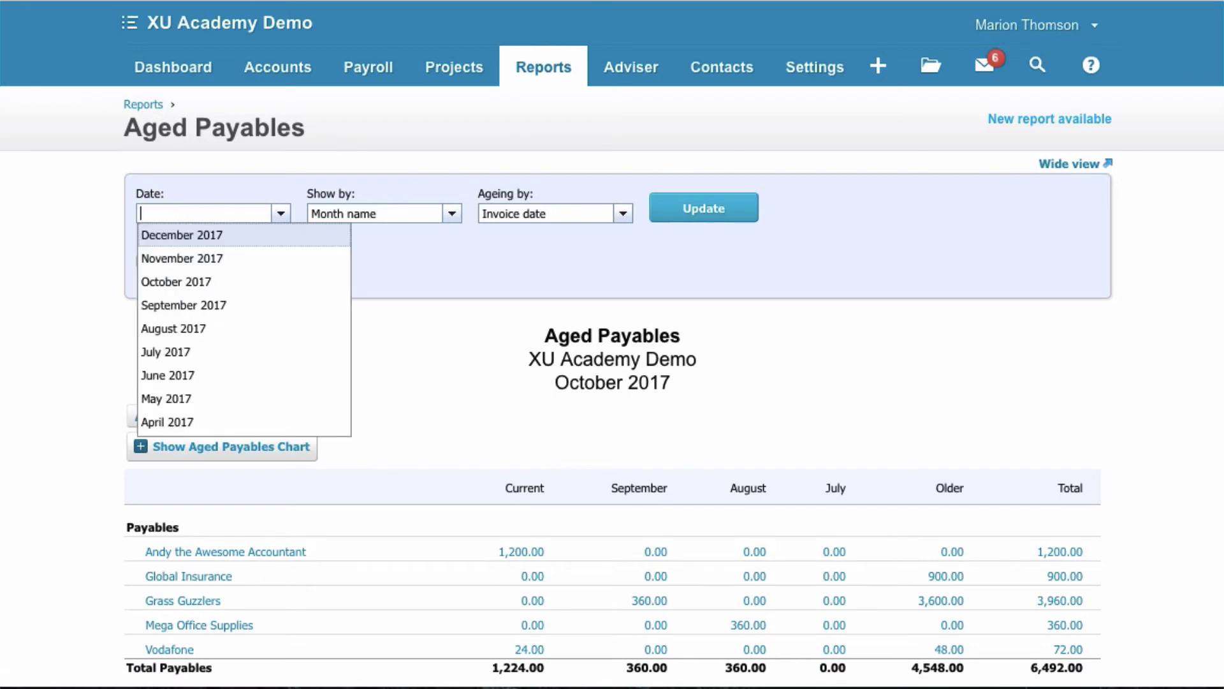
type("March")
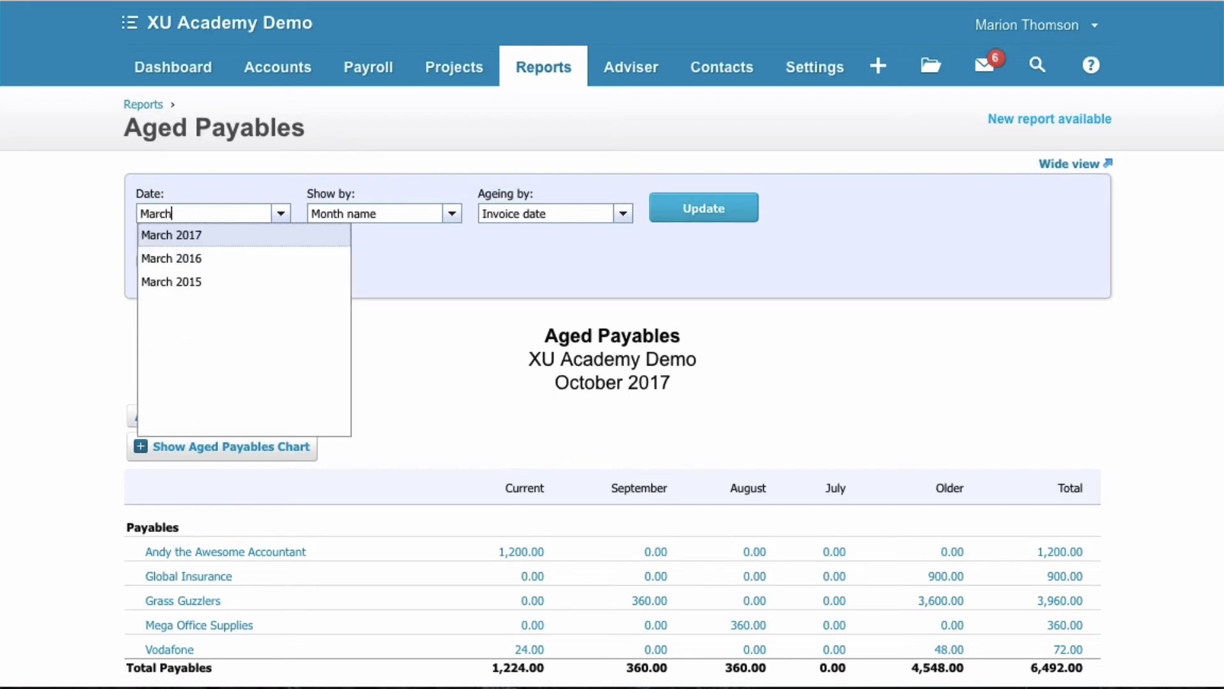
type(" 2015")
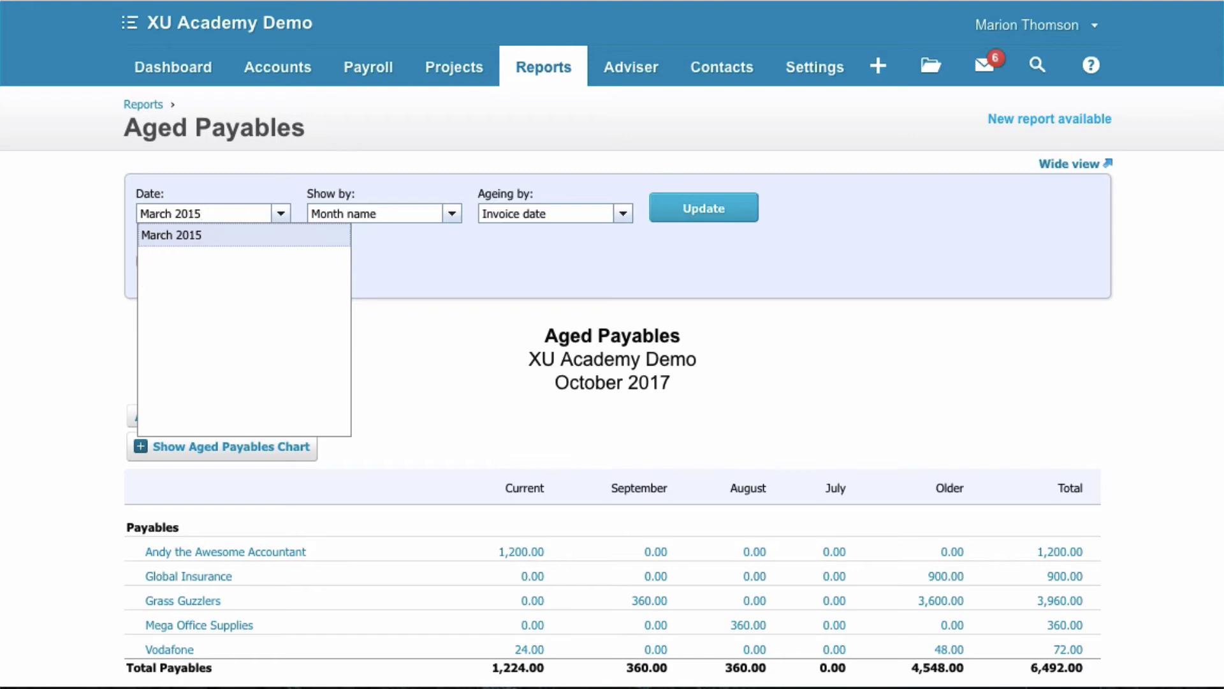
key("Tab")
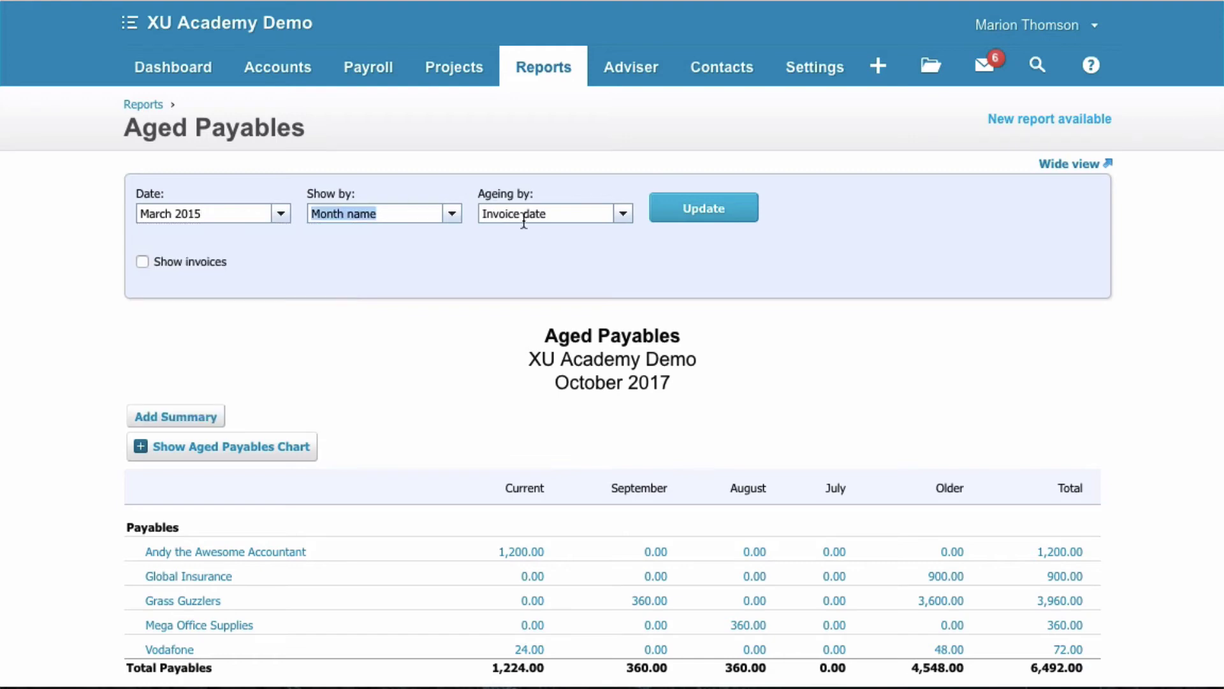
left_click(144, 263)
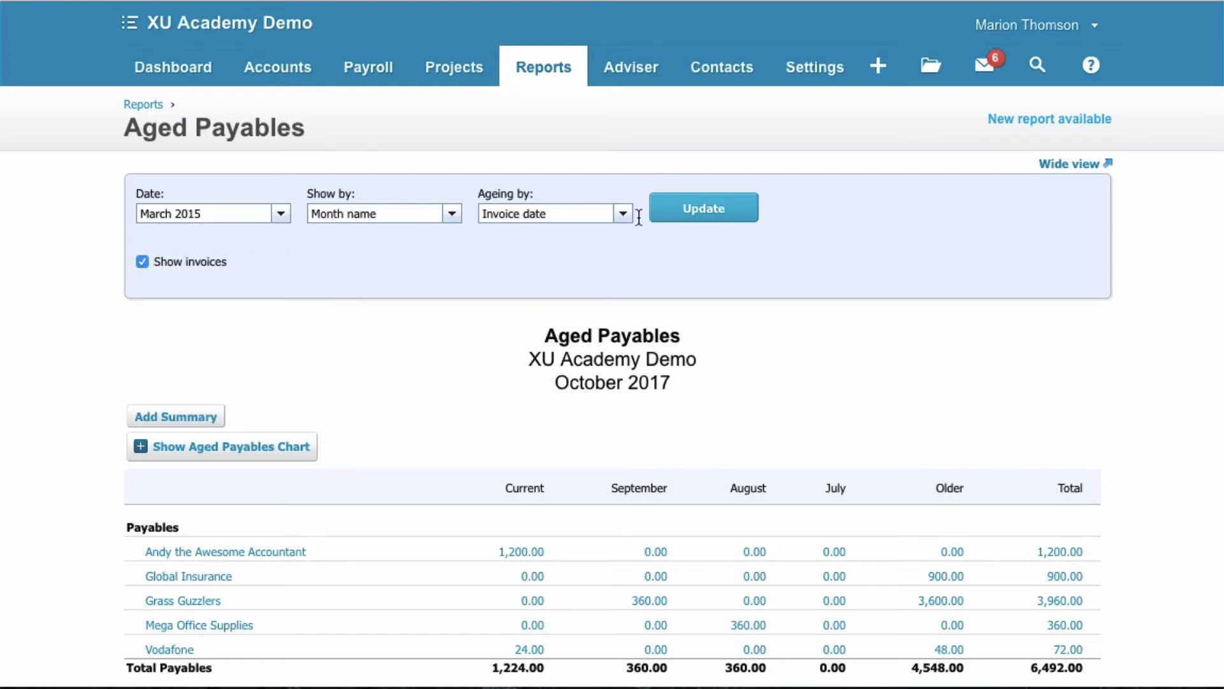
left_click(694, 217)
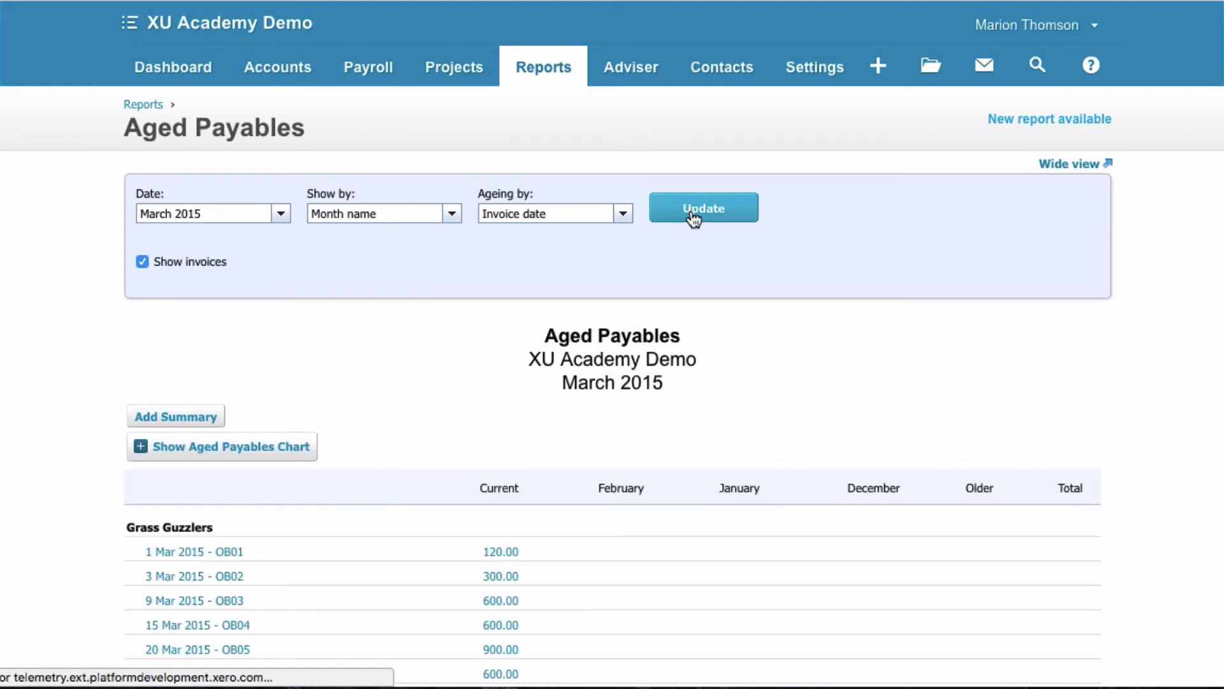
- Review the report to confirm the seven Grass Guzzlers bills OB01–OB07 total 3,600.00, all current
right_click(717, 381)
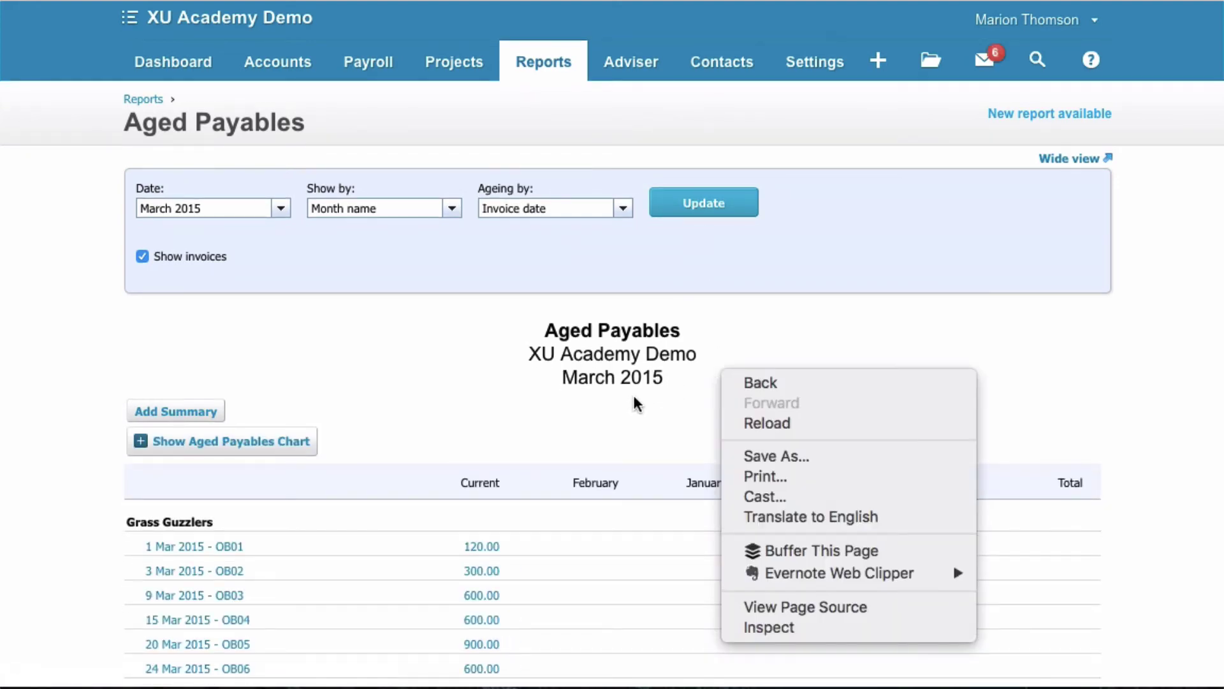
left_click(634, 397)
scroll(634, 398, "down", 3)
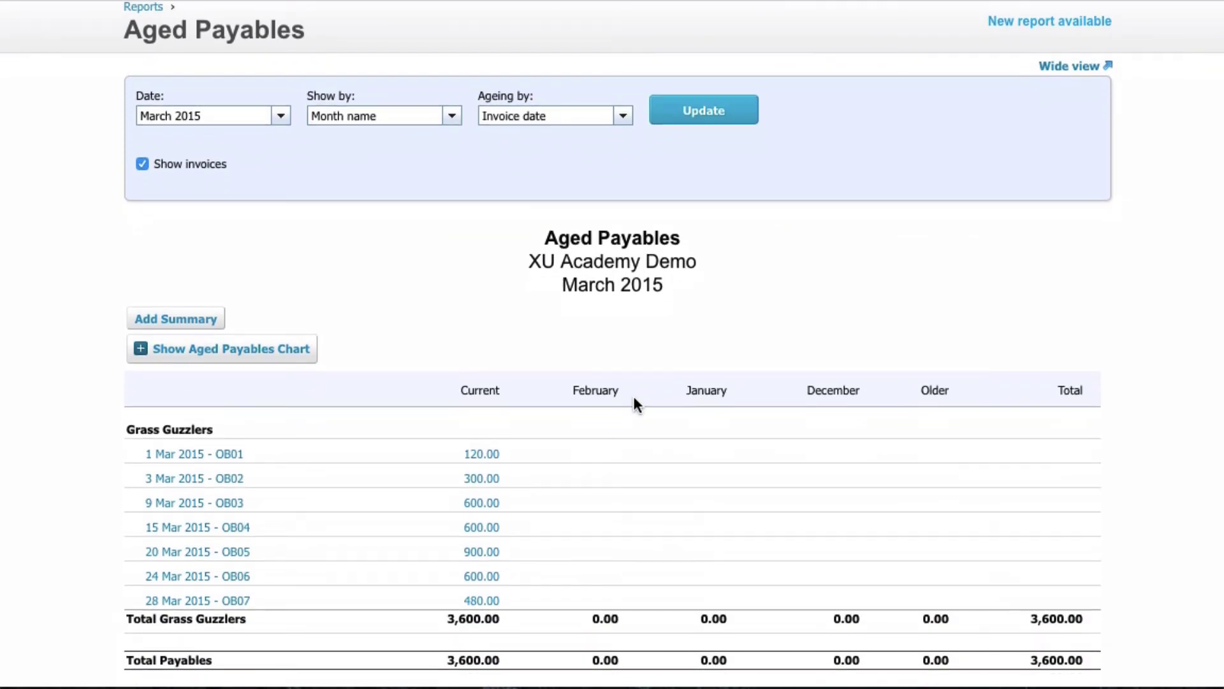
scroll(634, 398, "down", 3)
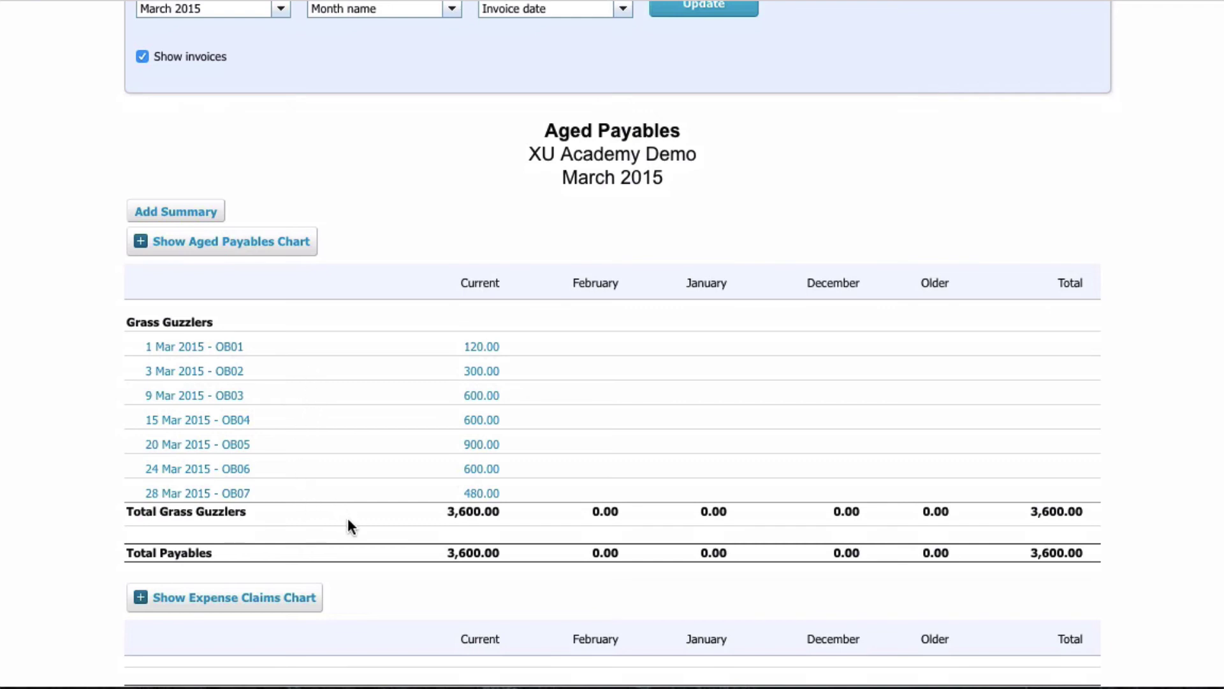
scroll(347, 518, "down", 1)
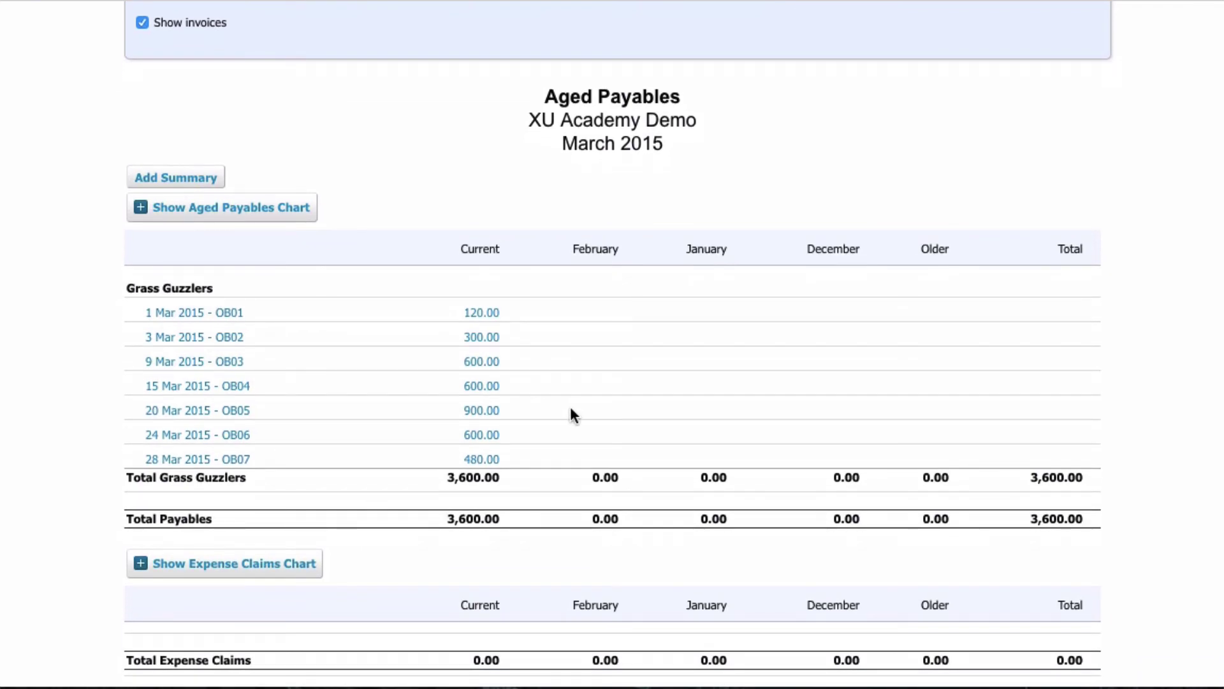
scroll(566, 392, "down", 1)
scroll(566, 392, "down", 2)
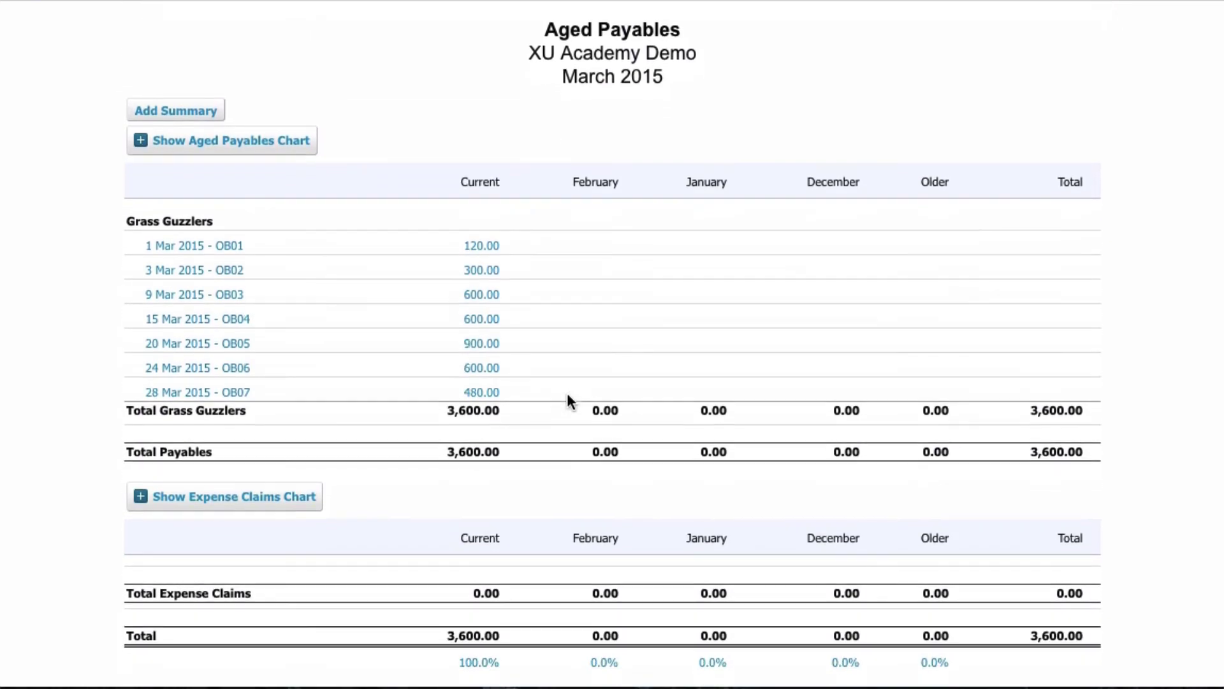
scroll(568, 411, "up", 3)
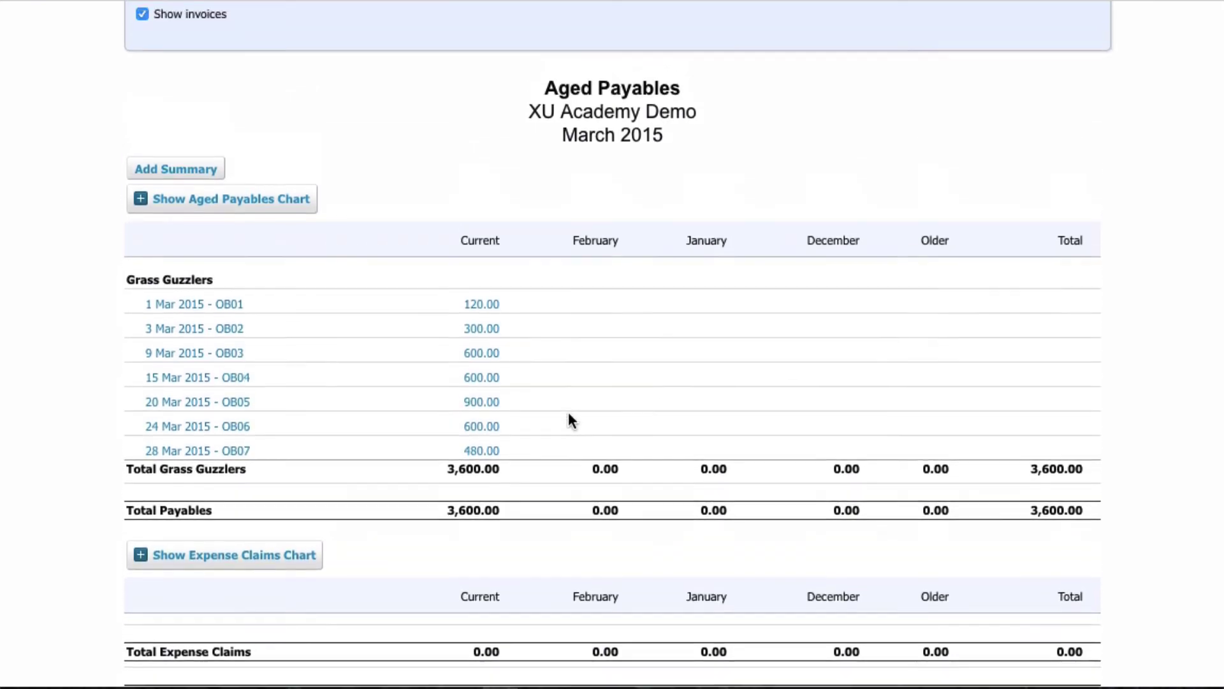
scroll(568, 412, "up", 5)
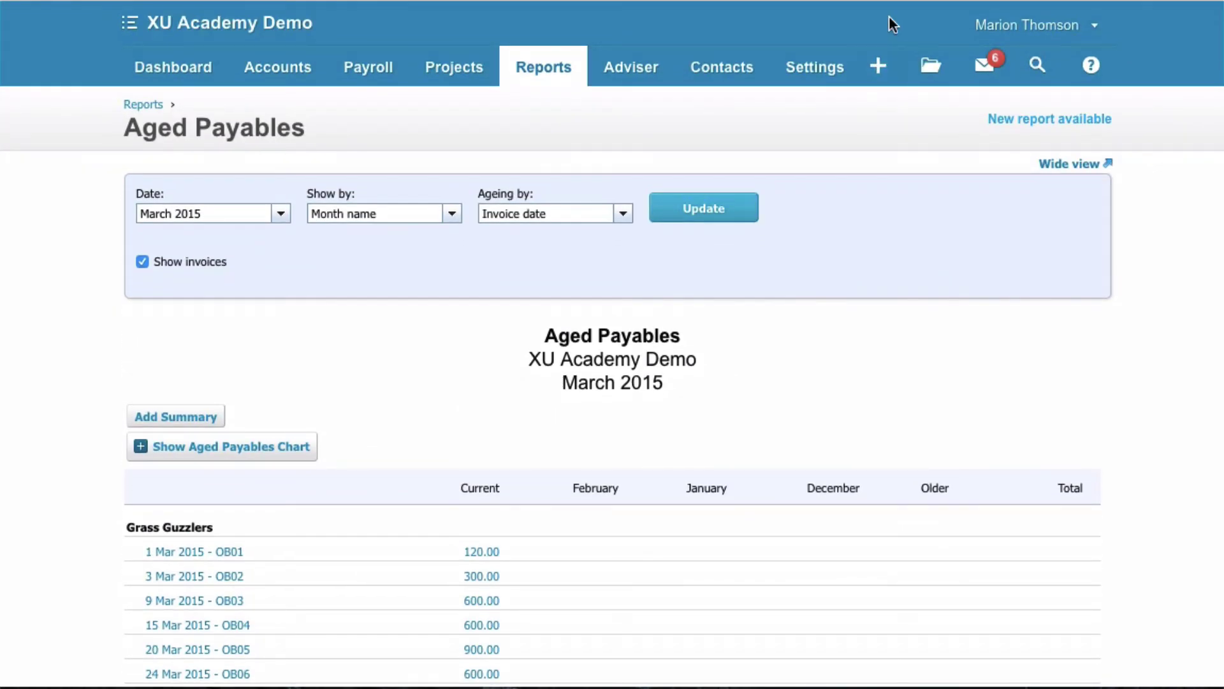